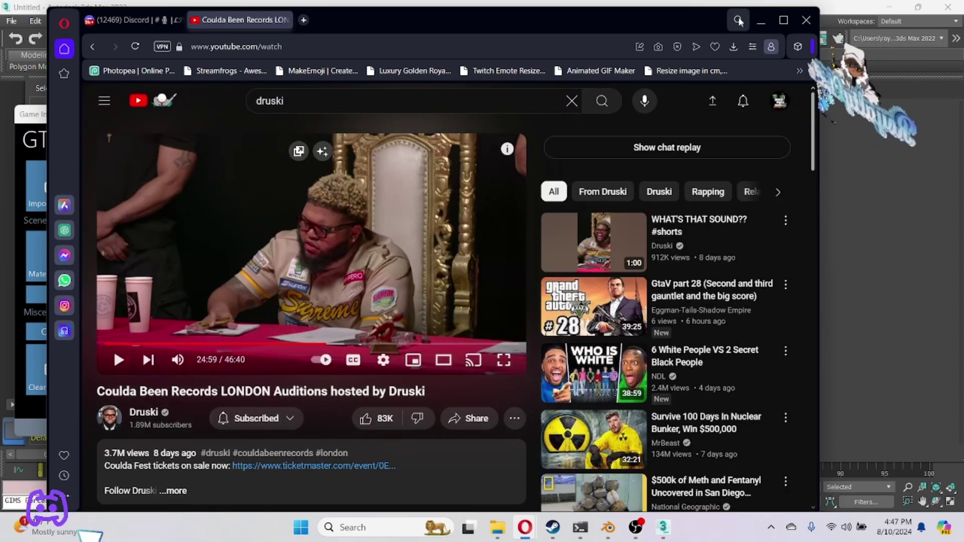
Step: Minimize the Opera browser and bring up the customer's chain-files folder in File Explorer
click(760, 20)
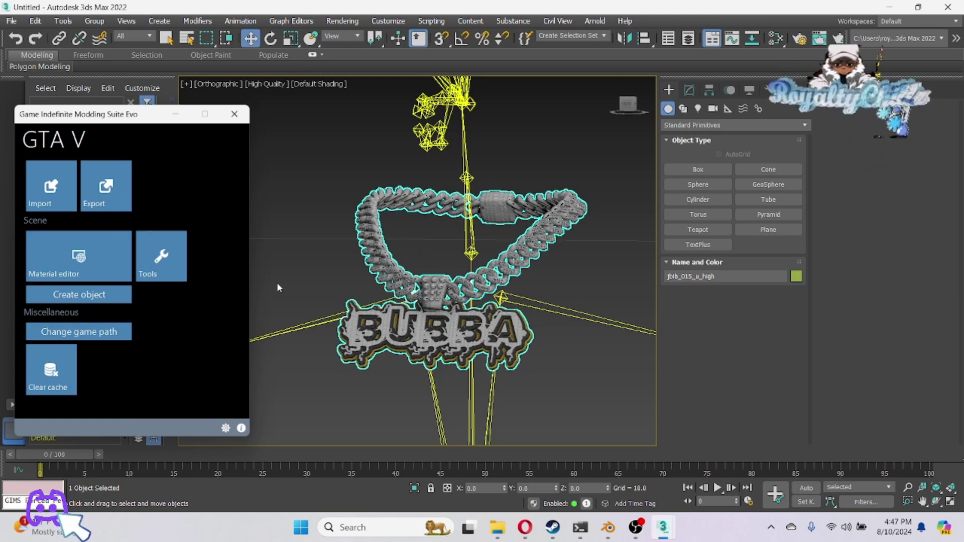
click(497, 527)
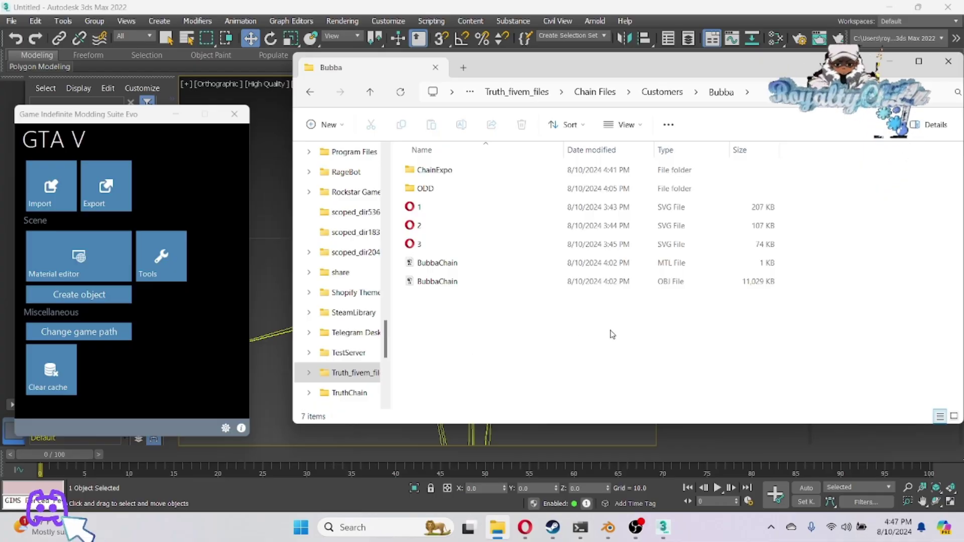
Step: Open the ChainExpo export folder and move its window further left
click(463, 174)
double_click(463, 172)
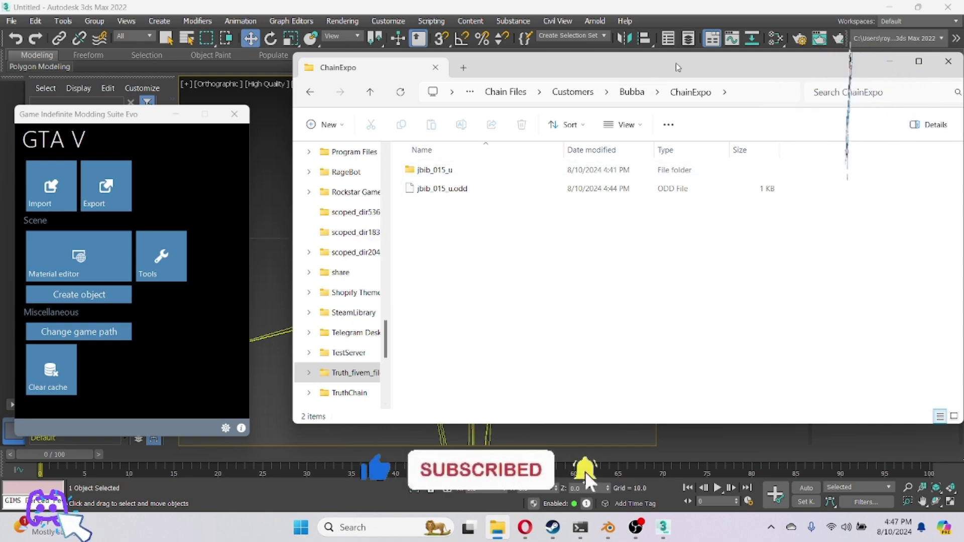
drag(676, 67, 411, 57)
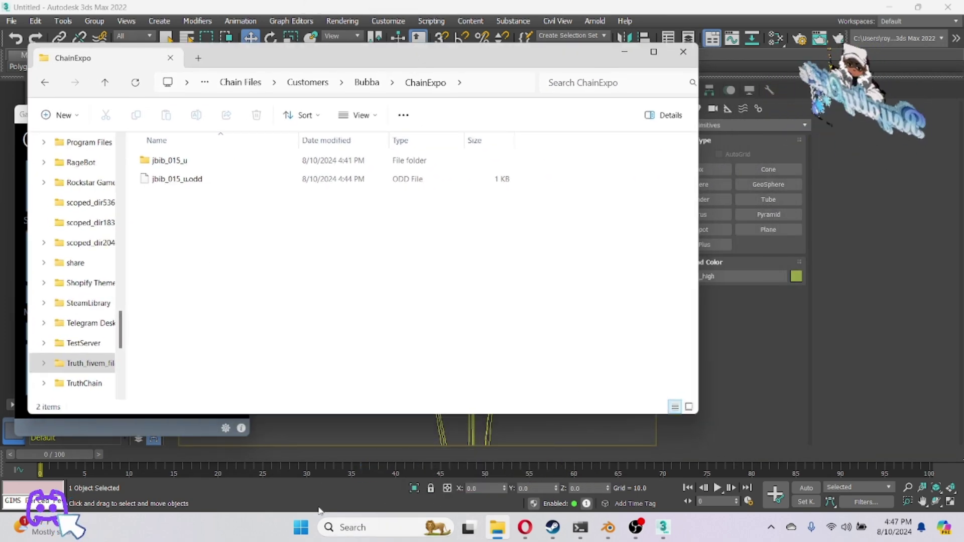
Step: Search for openIV from the Start menu and launch OpenIV
key(super)
click(520, 80)
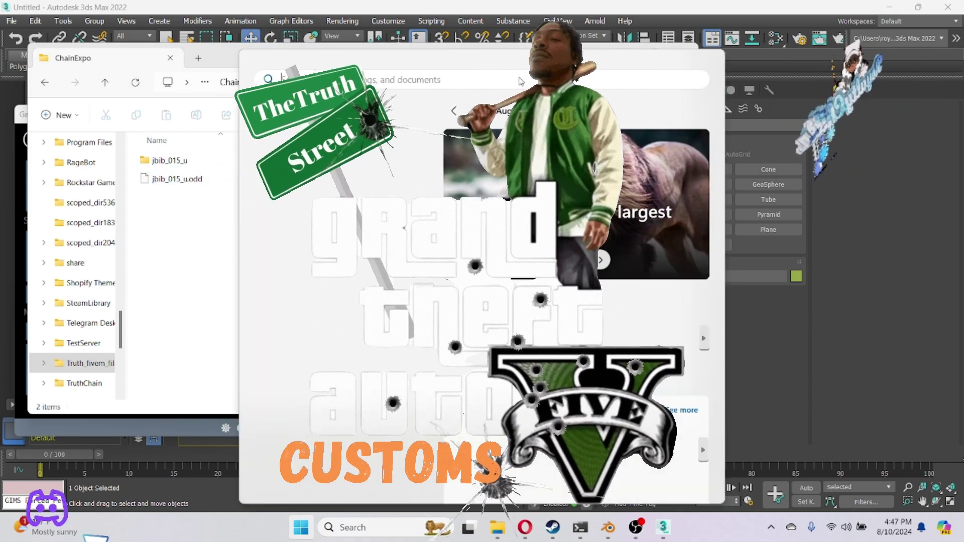
text(openIV)
click(334, 178)
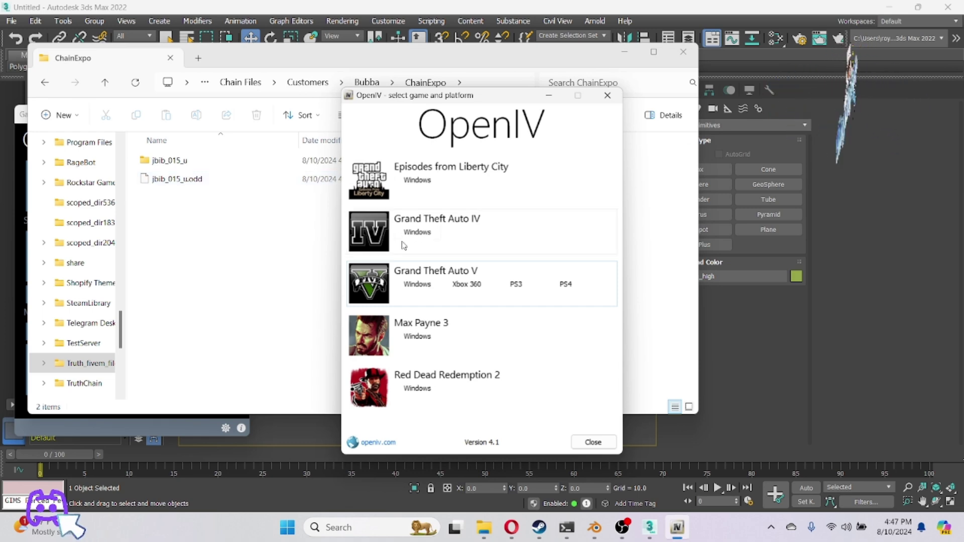
Step: Start OpenIV for Grand Theft Auto V and open User documents - GTA V > chains
click(412, 284)
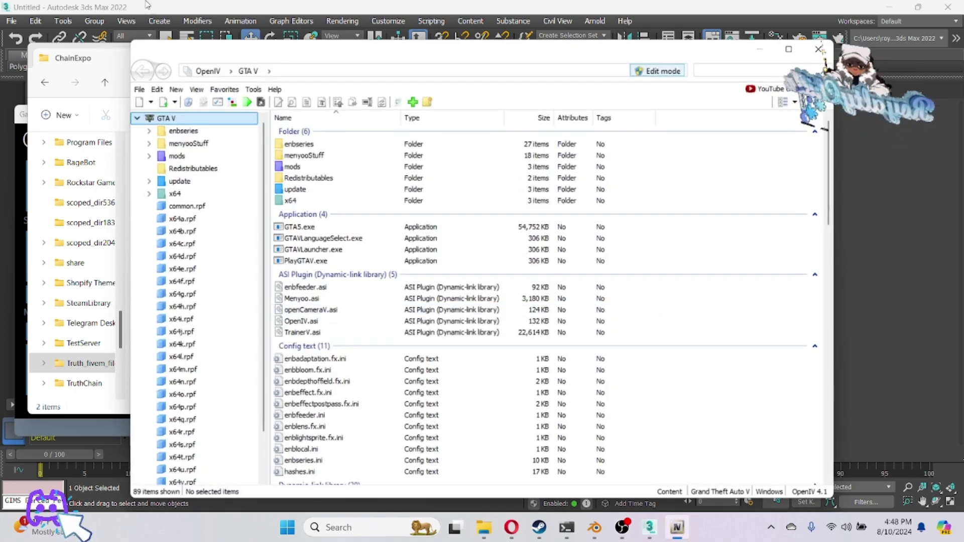
scroll(211, 369, down, 2)
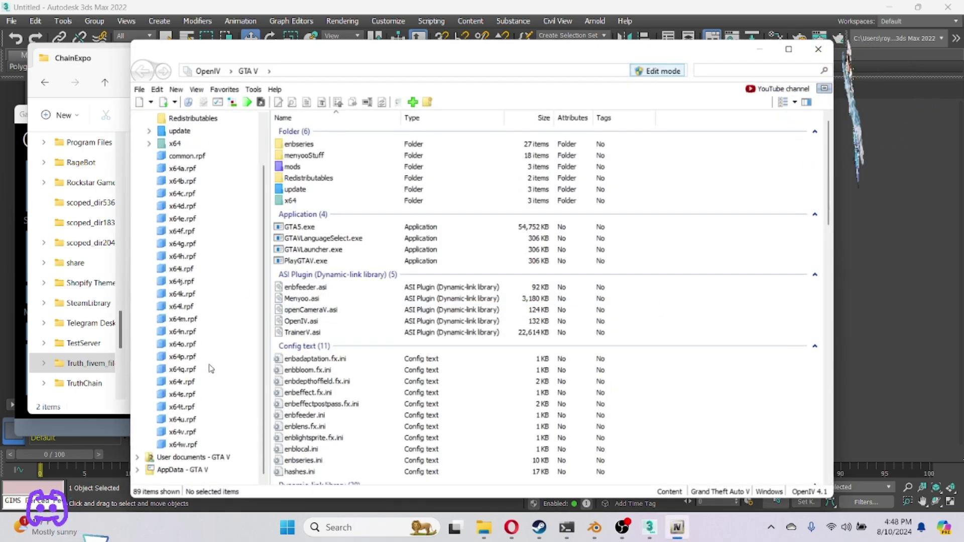
click(197, 457)
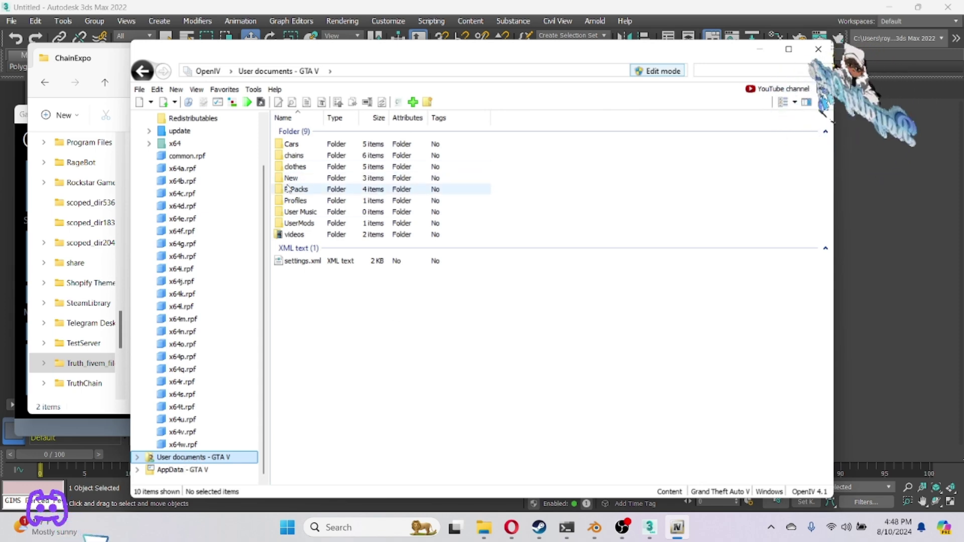
click(303, 155)
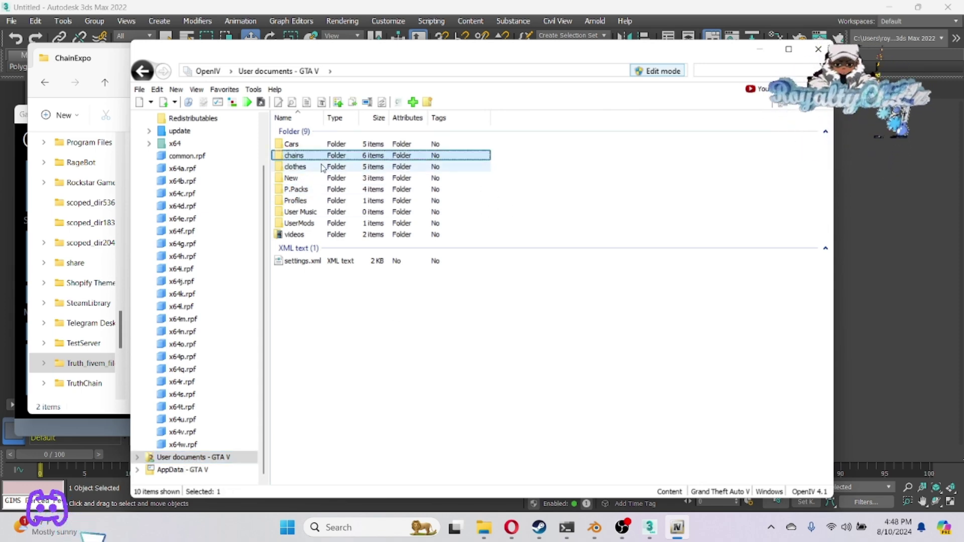
double_click(324, 156)
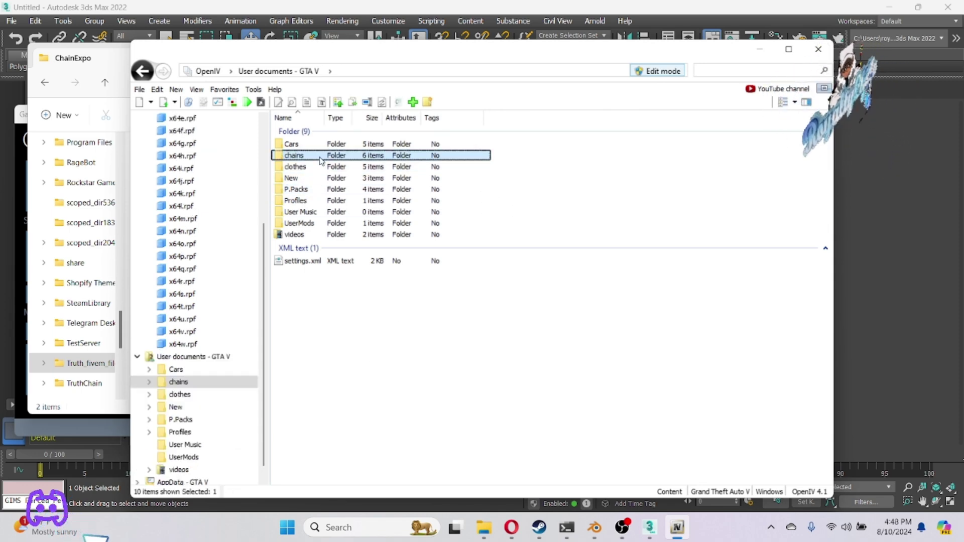
Step: Create a new folder inside chains named after the customer
click(429, 103)
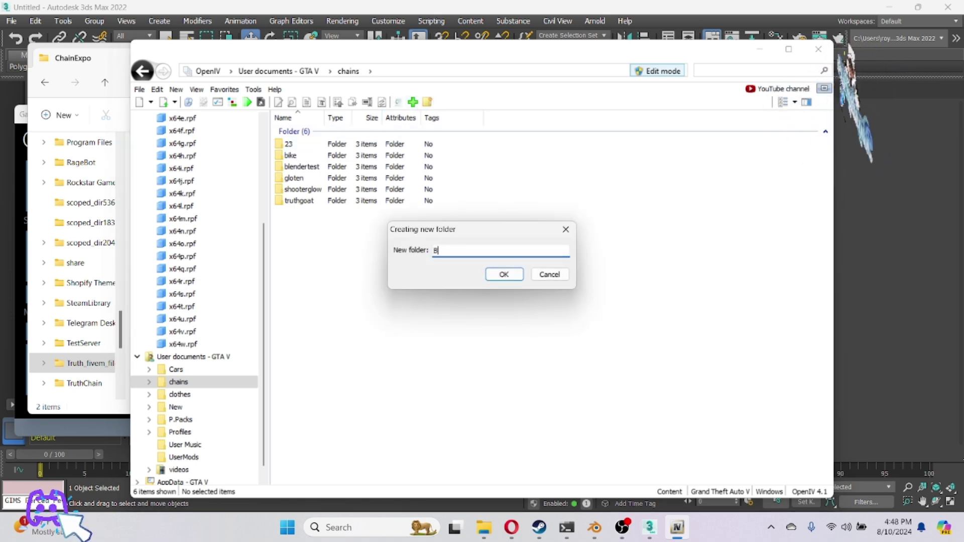
text(Bubba)
key(Return)
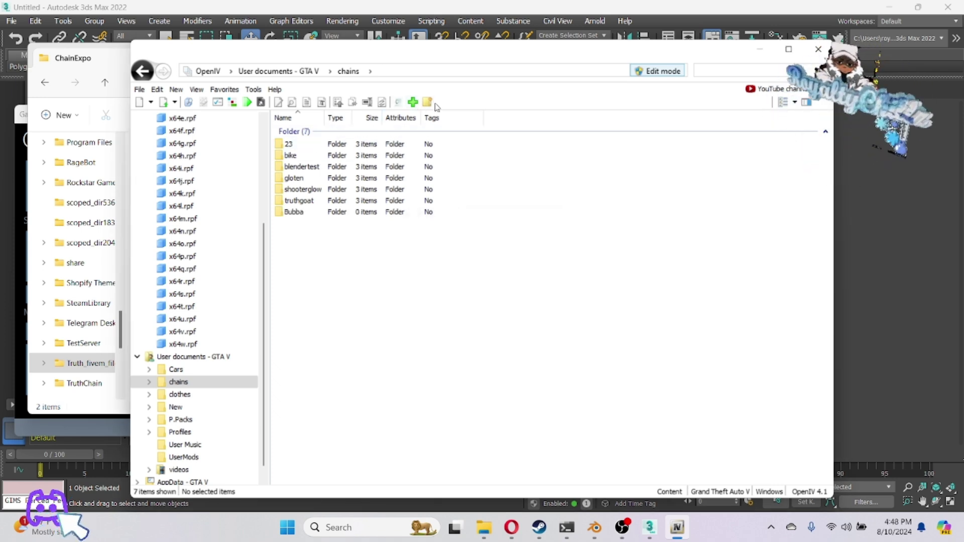
Step: Drag the jbib_015_u folder and .odd file from ChainExpo into the new OpenIV folder, importing jbib_015_u.ydd
double_click(316, 212)
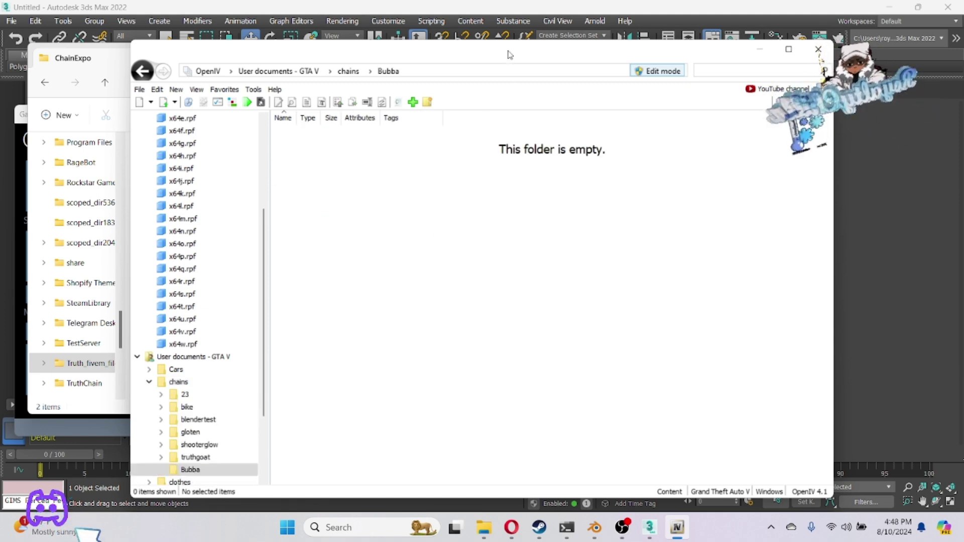
drag(509, 54, 656, 63)
drag(189, 217, 742, 233)
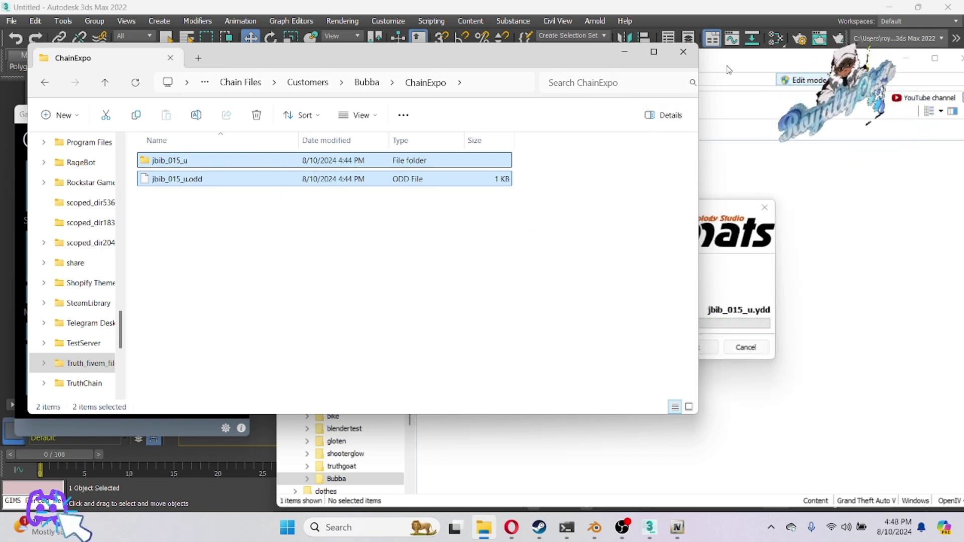
click(622, 52)
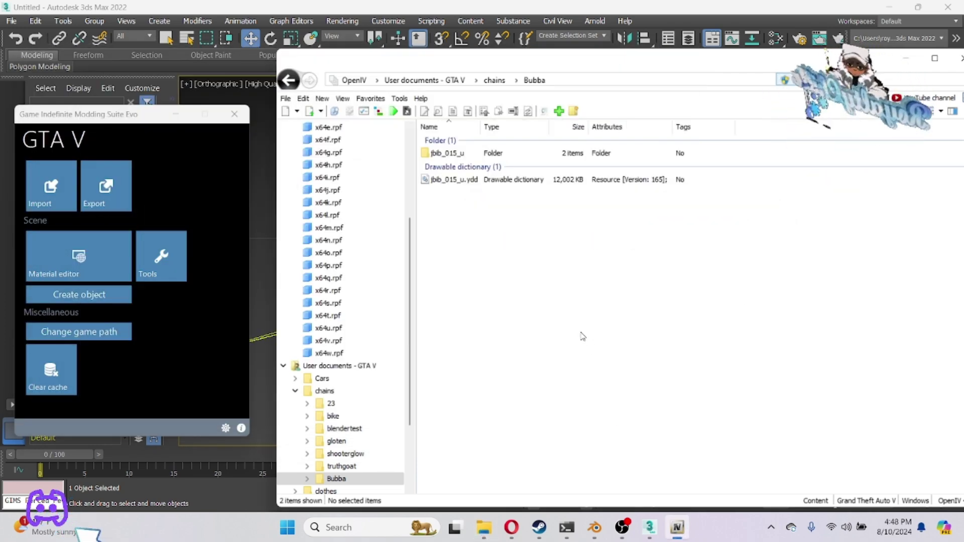
Step: Create a new texture dictionary named mp_m_freemode_01^teef_diff_011_a_uni.ytd
right_click(578, 322)
mouse_move(637, 397)
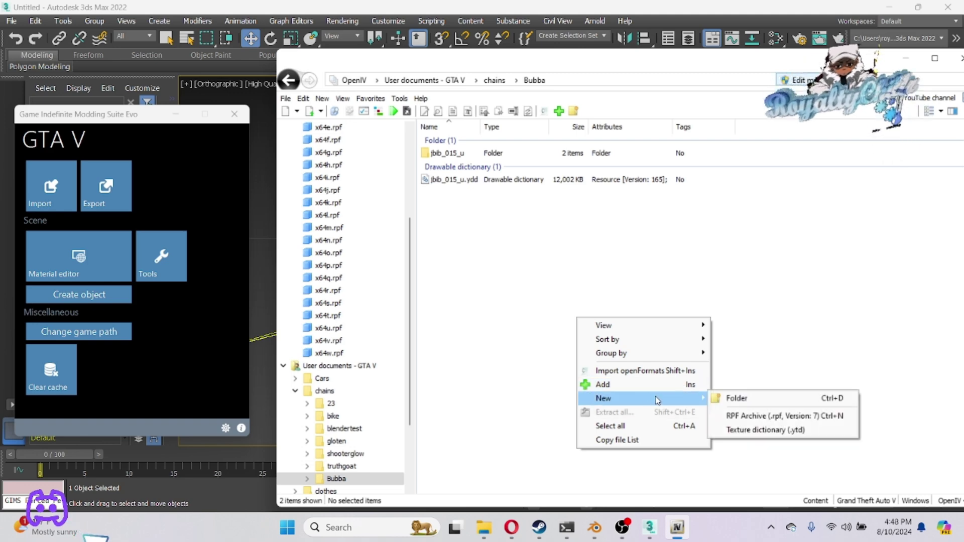
click(750, 430)
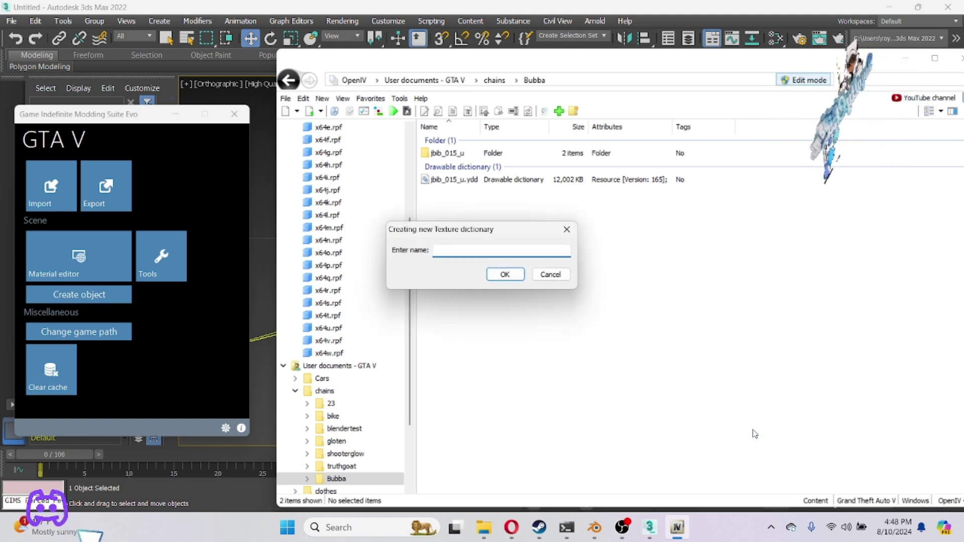
text(m-p)
key(BackSpace)
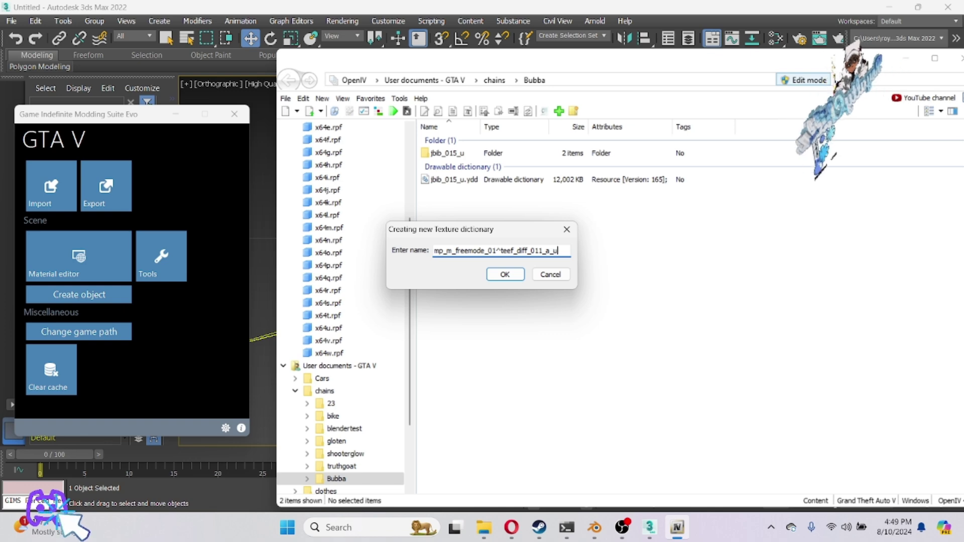
key(Return)
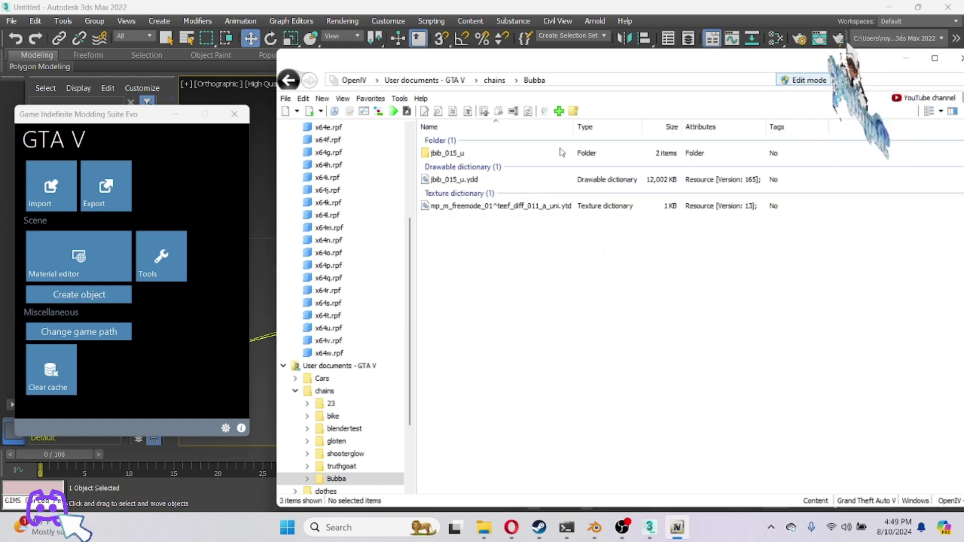
Step: Rename jbib_015_u.ydd to mp_m_freemode_01^teef_011_u.ydd
click(470, 181)
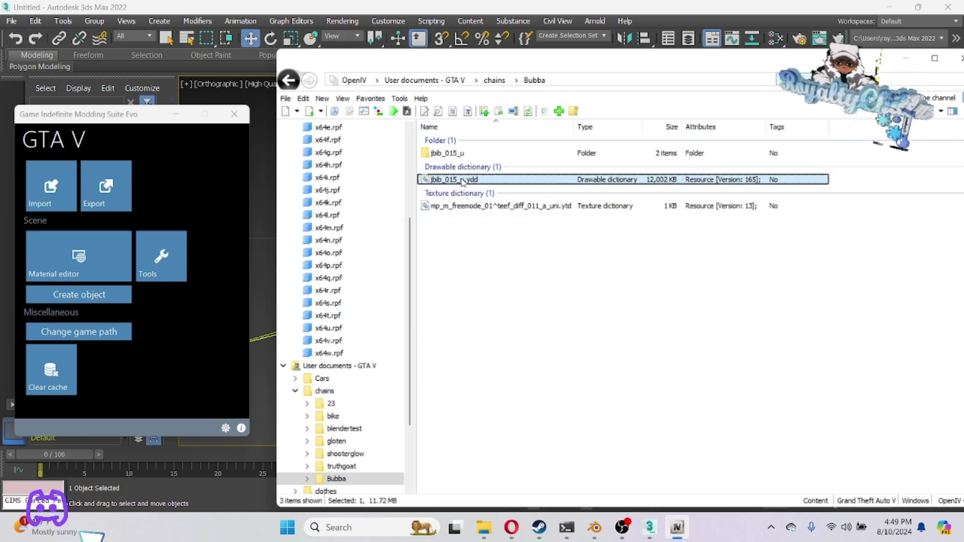
click(463, 181)
text(mp)
key(BackSpace)
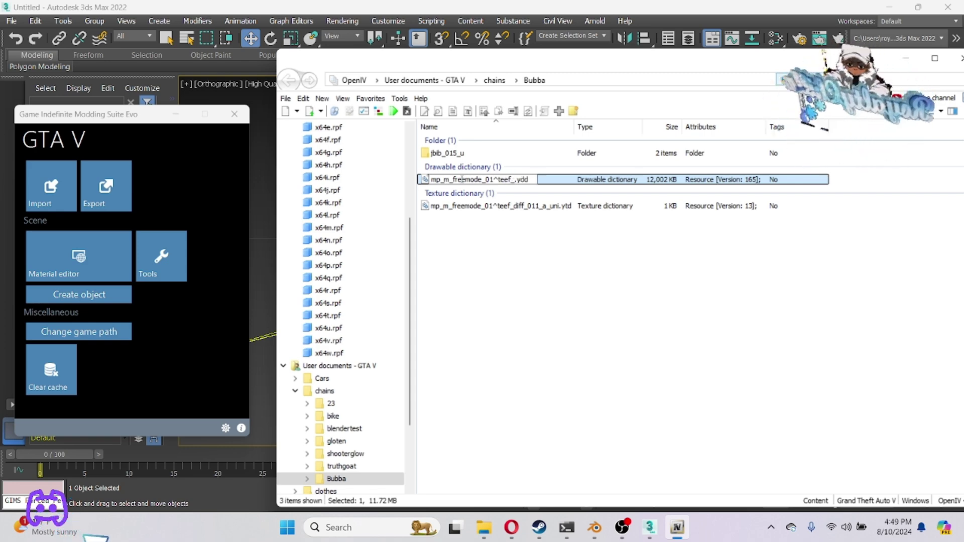
text(11)
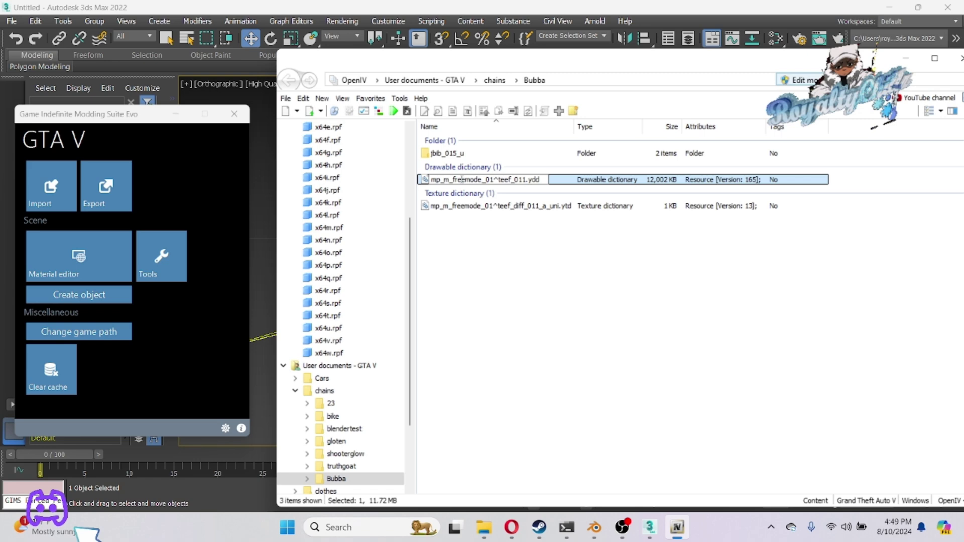
text(_u)
key(Return)
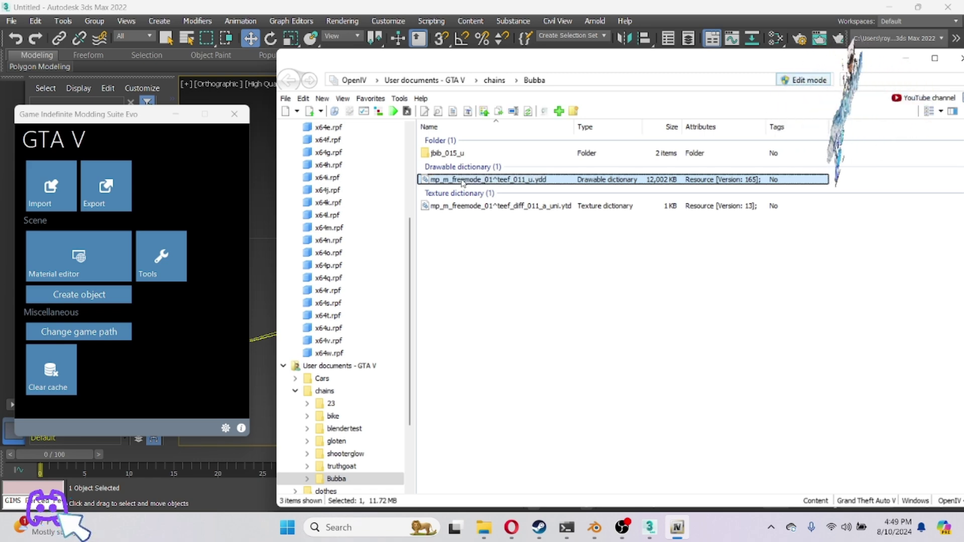
click(502, 254)
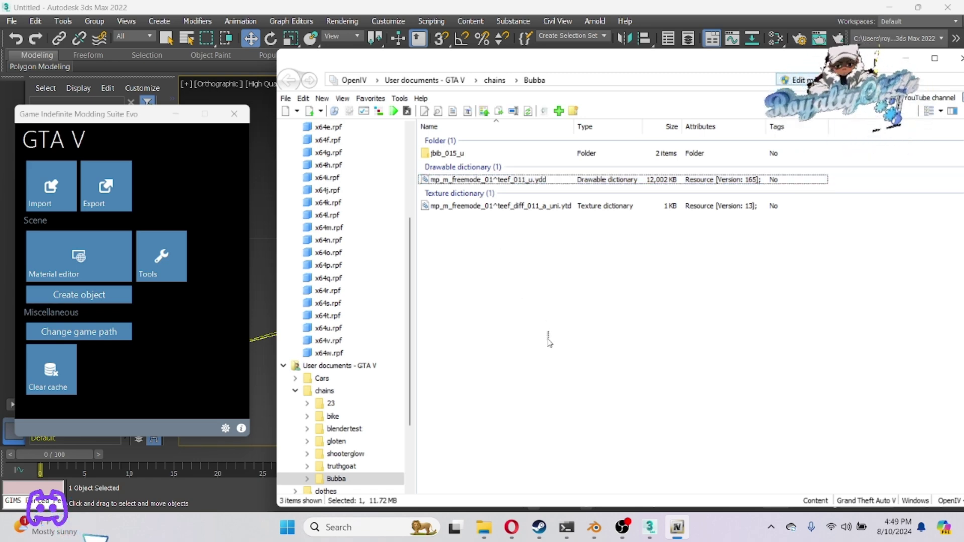
Step: Open the texture dictionary for editing and browse into the Truth_fivem_files folder for import
click(491, 207)
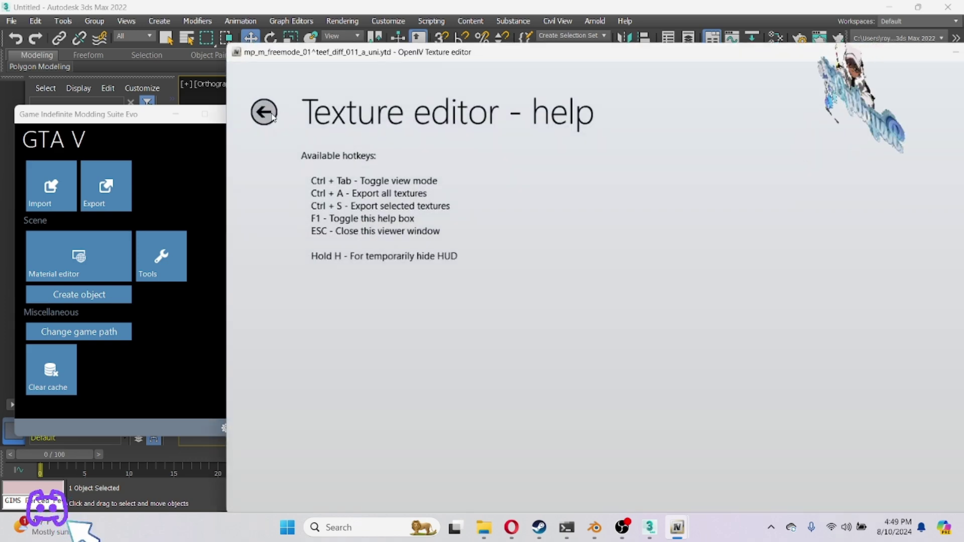
click(264, 110)
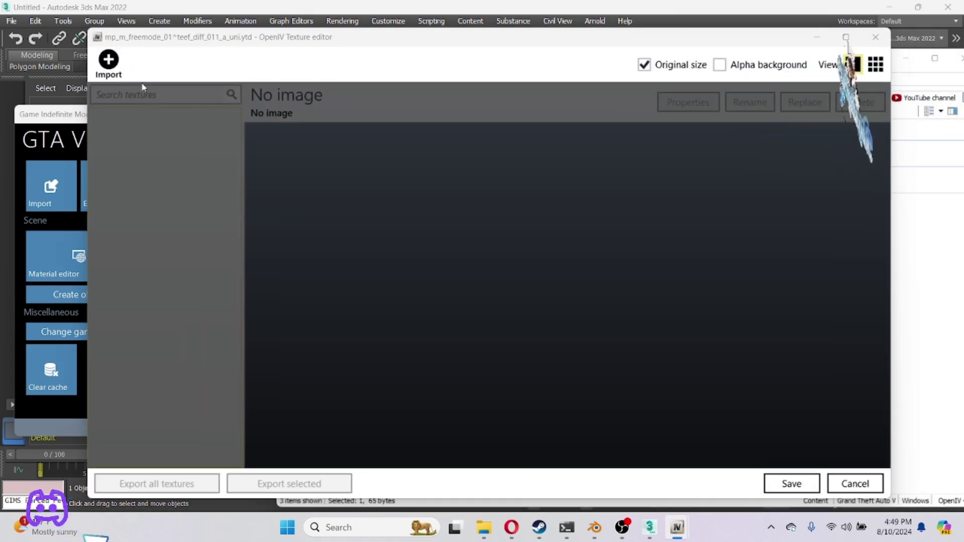
scroll(150, 269, down, 5)
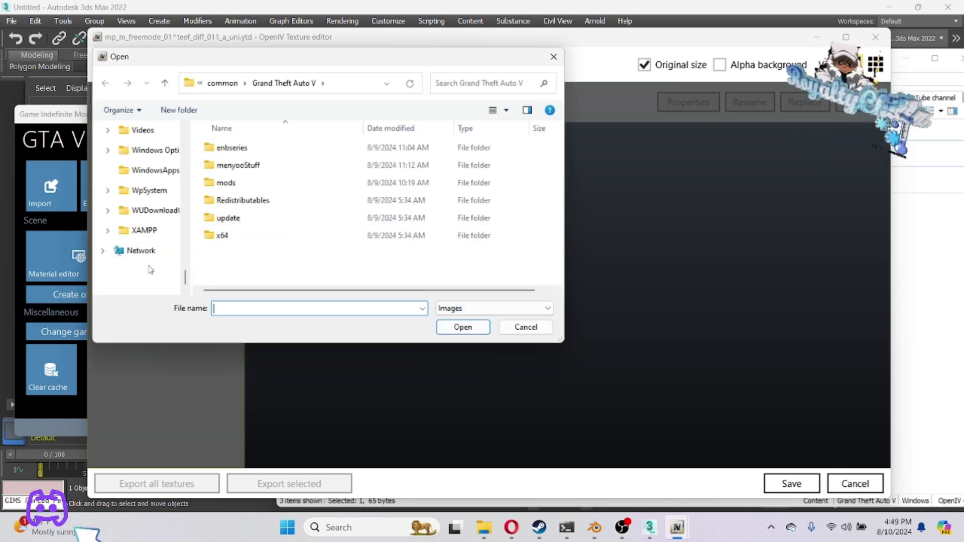
scroll(151, 270, up, 3)
click(150, 169)
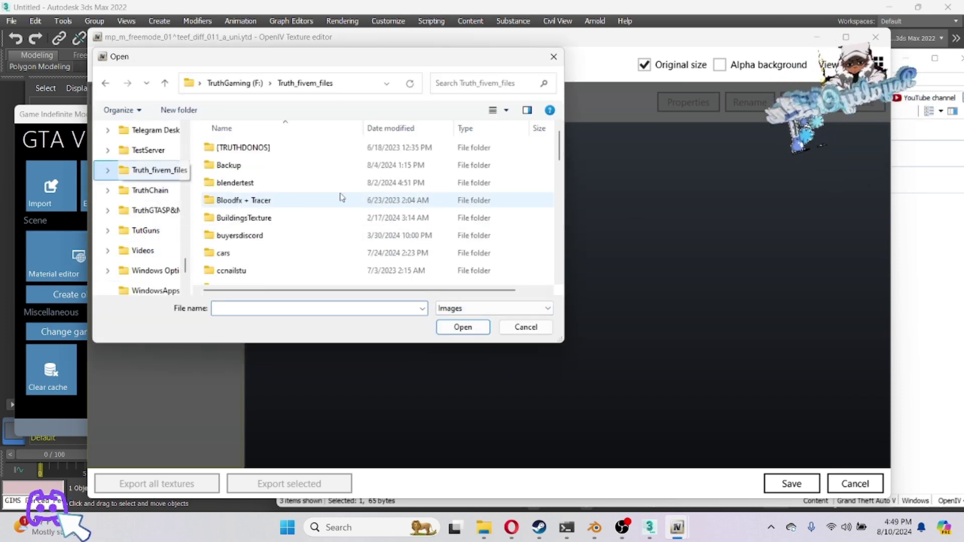
scroll(304, 222, down, 9)
scroll(269, 207, up, 5)
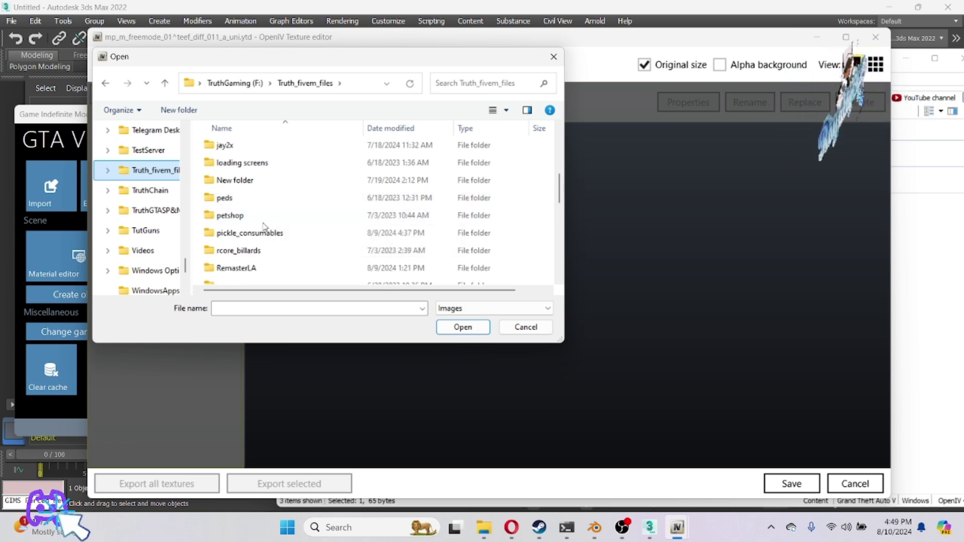
scroll(264, 227, up, 3)
scroll(251, 246, down, 1)
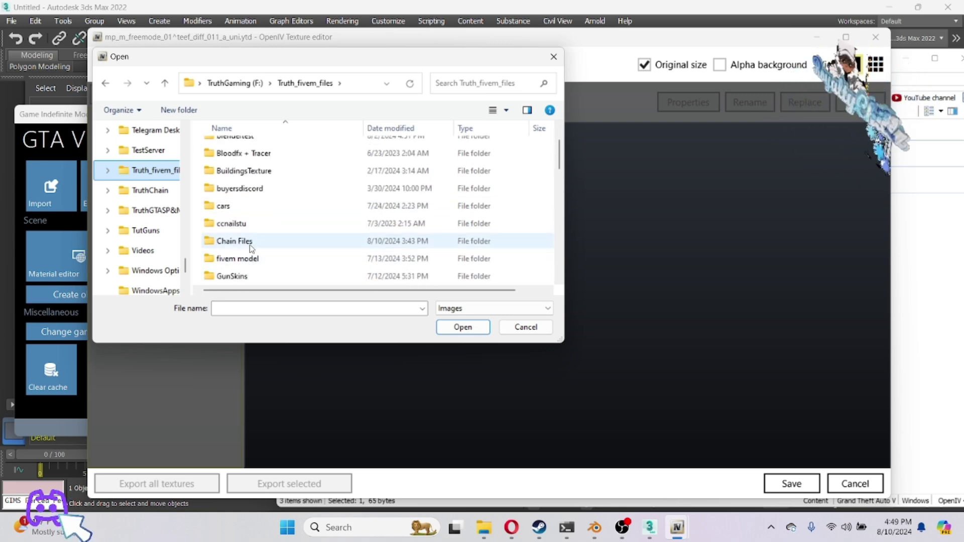
Step: Import the MultiTruth1 texture from Chain Files > textures into the dictionary
double_click(234, 241)
scroll(256, 216, down, 10)
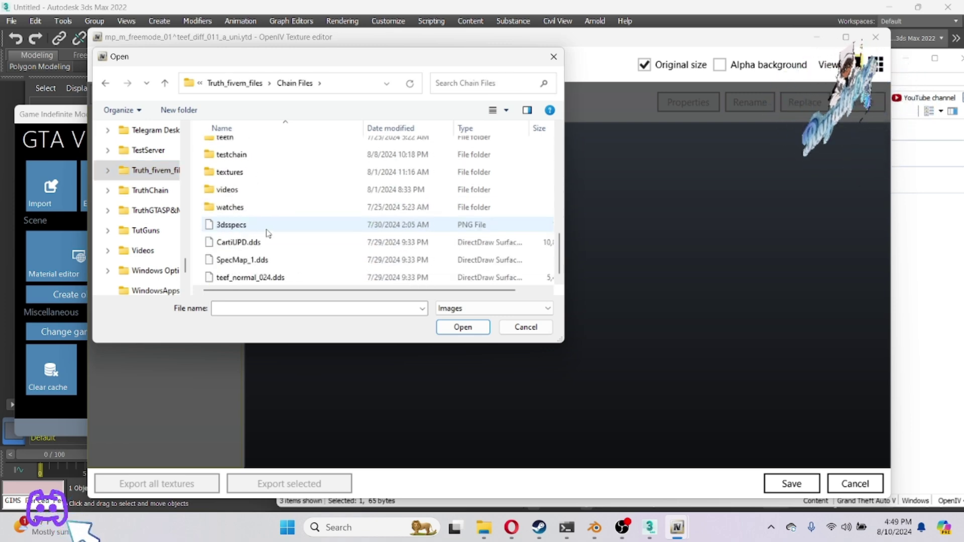
double_click(262, 174)
scroll(439, 226, down, 3)
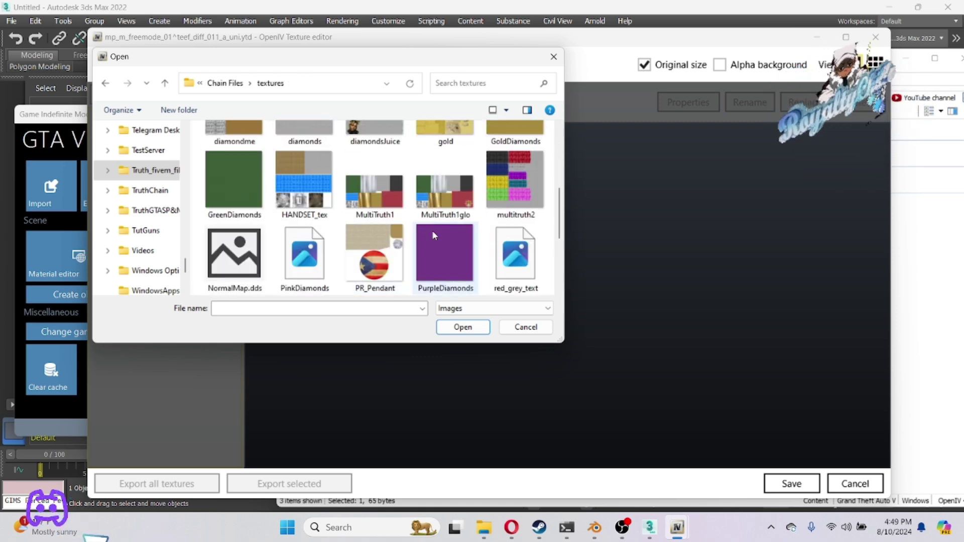
double_click(374, 191)
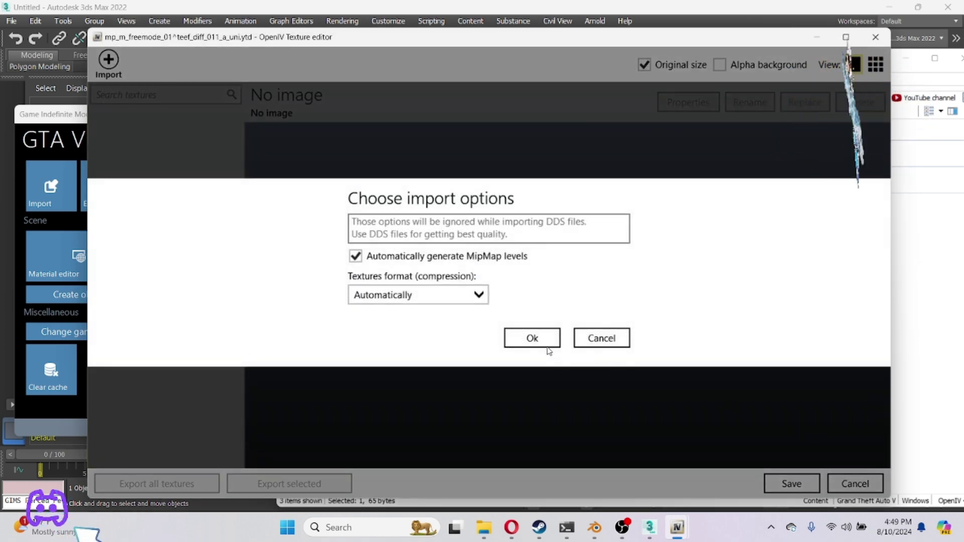
click(532, 339)
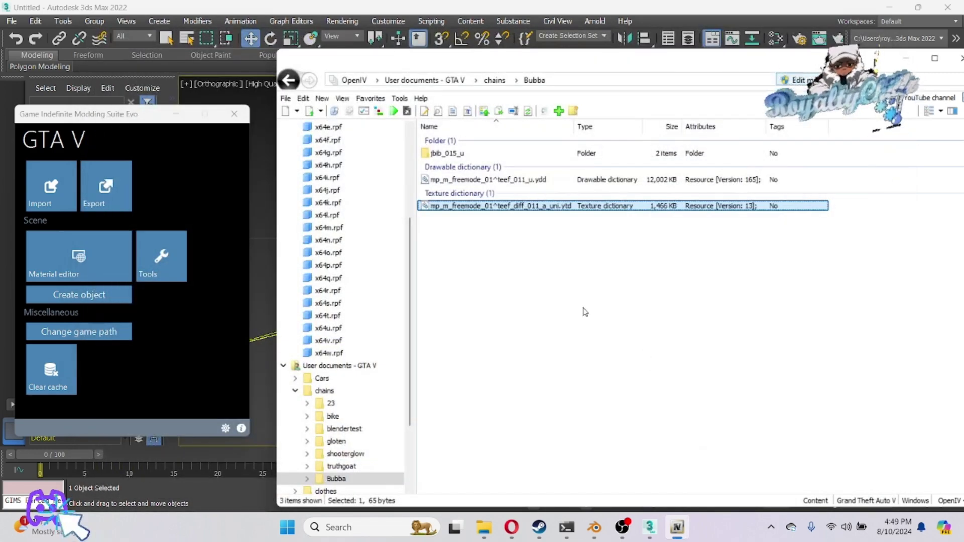
Step: Open mp_m_freemode_01^teef_011_u.ydd in the Model Viewer and orbit and zoom around the textured chain
double_click(628, 180)
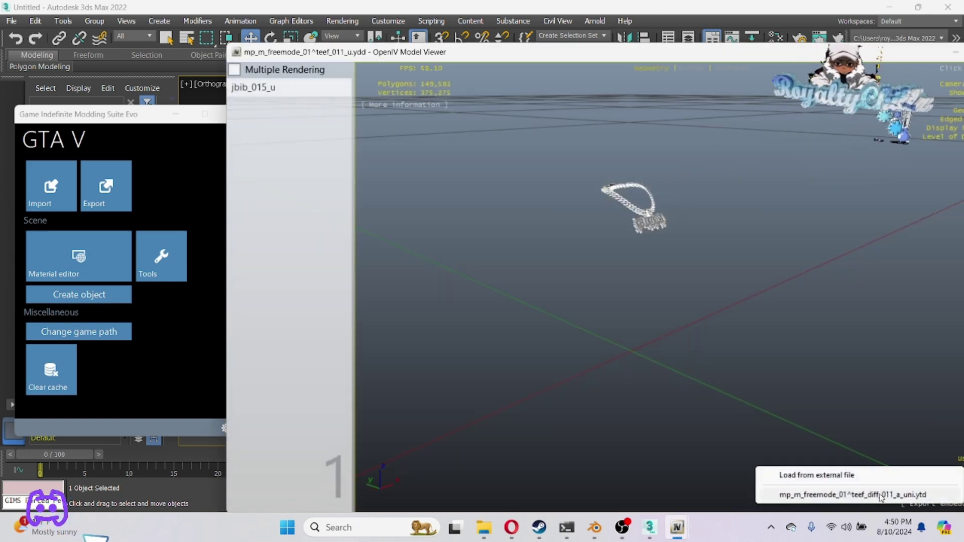
drag(723, 315, 653, 231)
drag(776, 59, 613, 49)
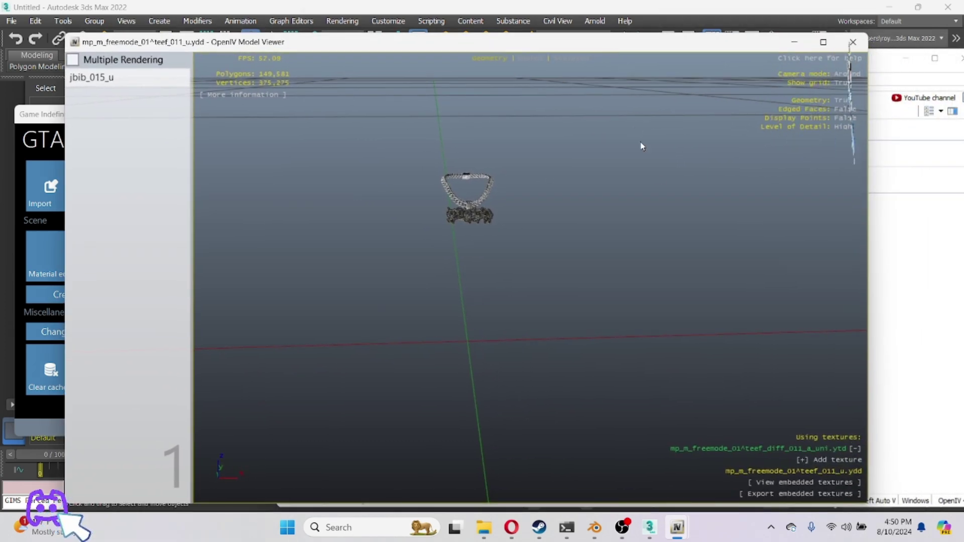
scroll(663, 226, up, 2)
scroll(653, 225, up, 3)
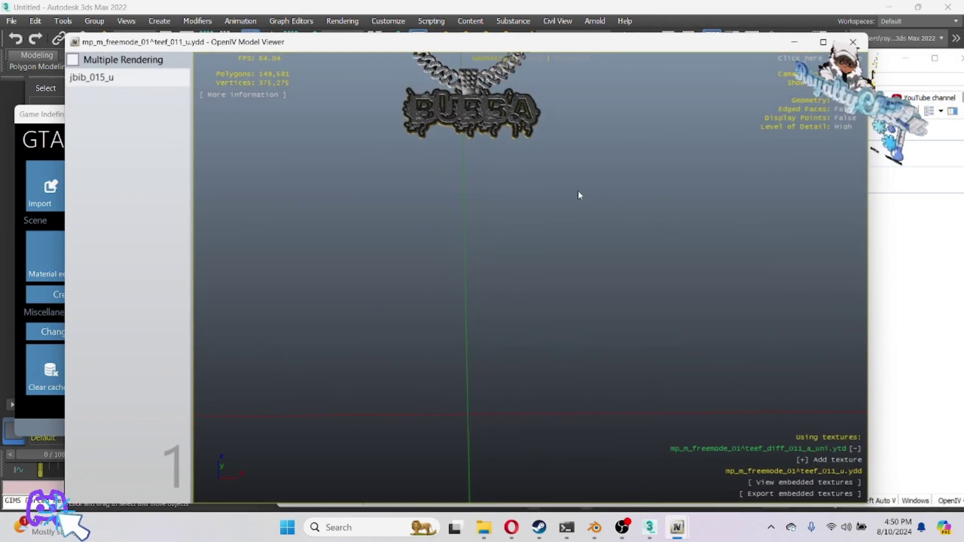
scroll(580, 162, up, 3)
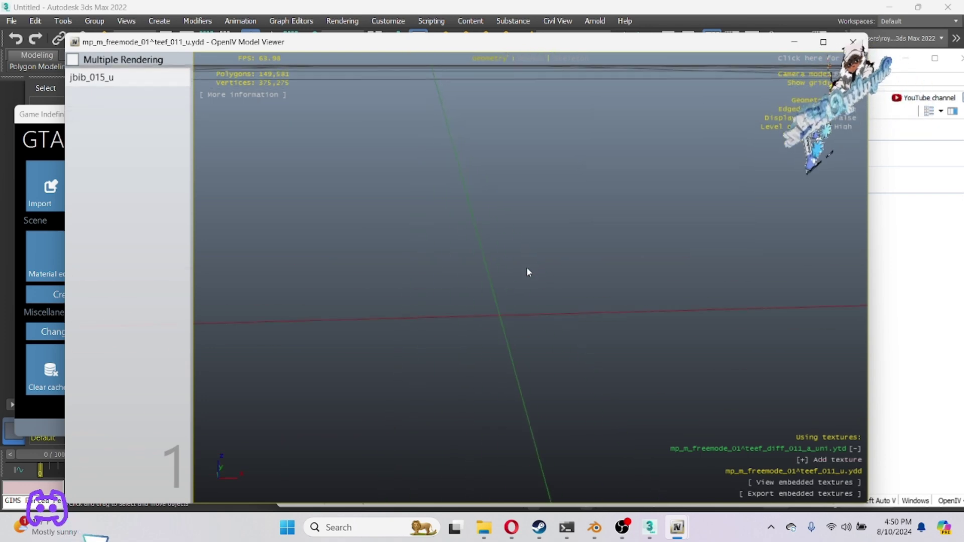
scroll(519, 332, down, 4)
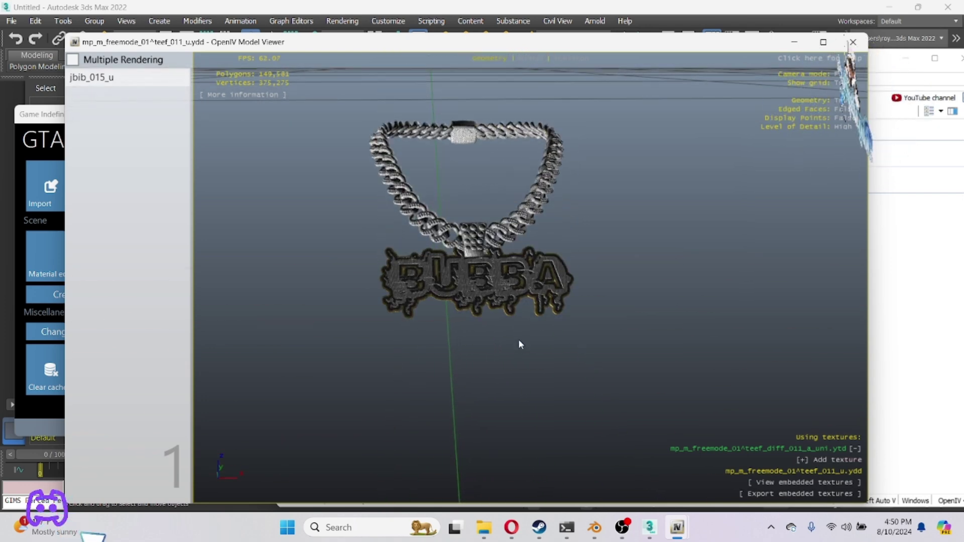
mouse_move(578, 260)
mouse_down()
mouse_move(583, 270)
mouse_move(590, 252)
mouse_up()
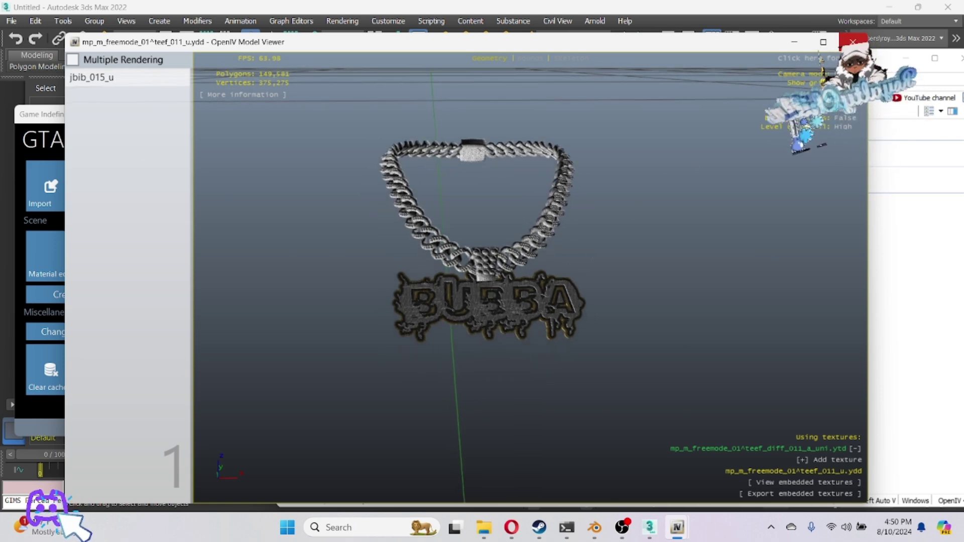
Step: Close the Model Viewer and select both teef_011 .ydd and .ytd files in OpenIV
click(852, 41)
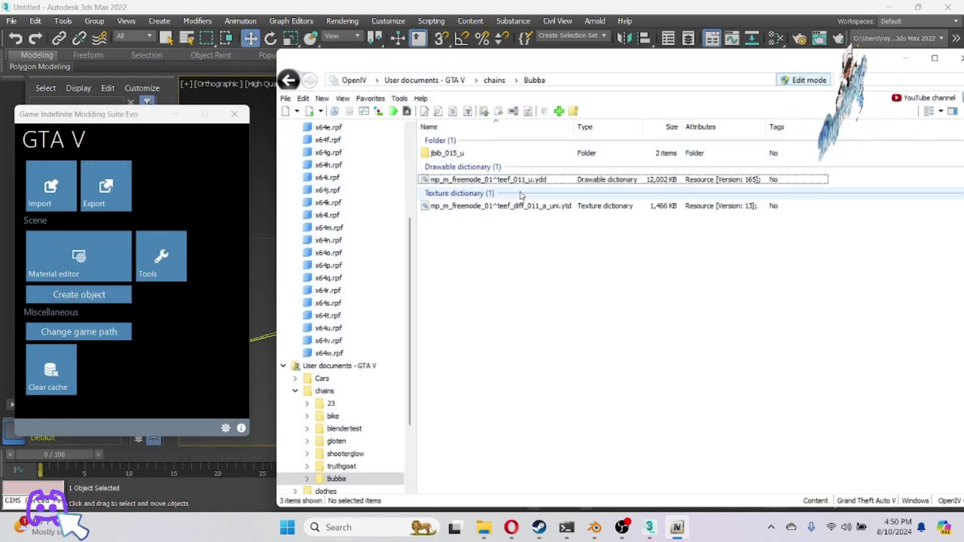
click(520, 206)
click(487, 179)
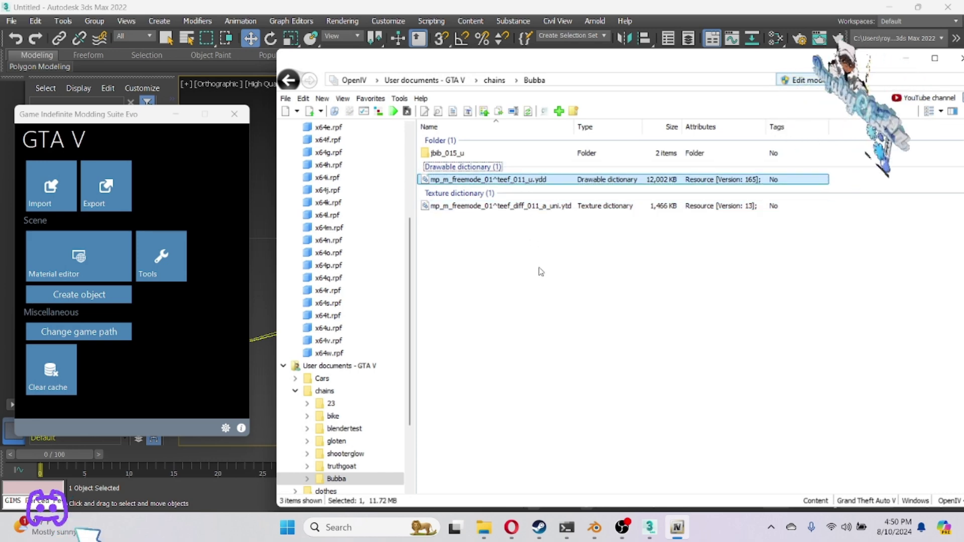
click(542, 206)
ctrl+click(516, 179)
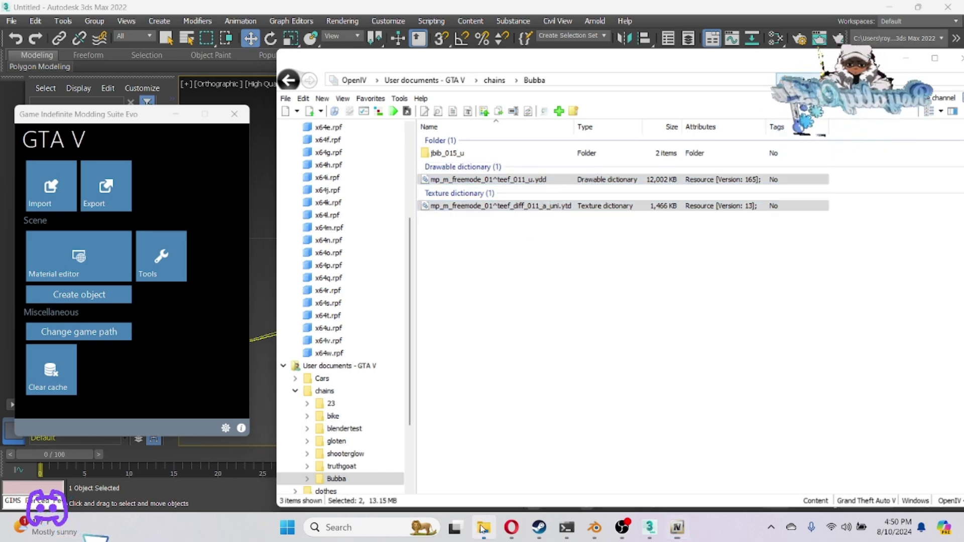
Step: In Explorer, go to TestServer > txData > ESXLegacy_AF15A7.base > resources > [needs] > TruthClothingPack
click(483, 527)
scroll(78, 327, down, 2)
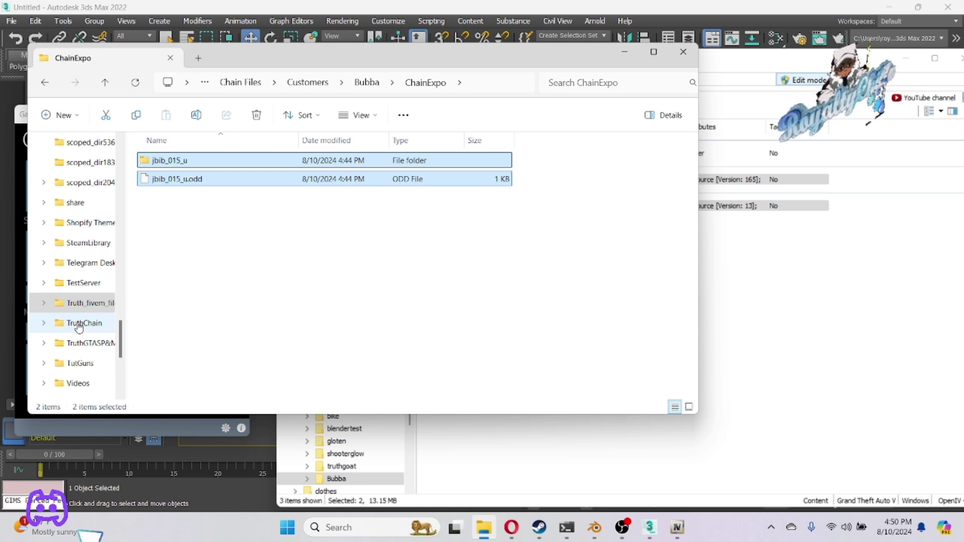
click(83, 282)
click(169, 180)
double_click(170, 179)
double_click(193, 181)
double_click(200, 198)
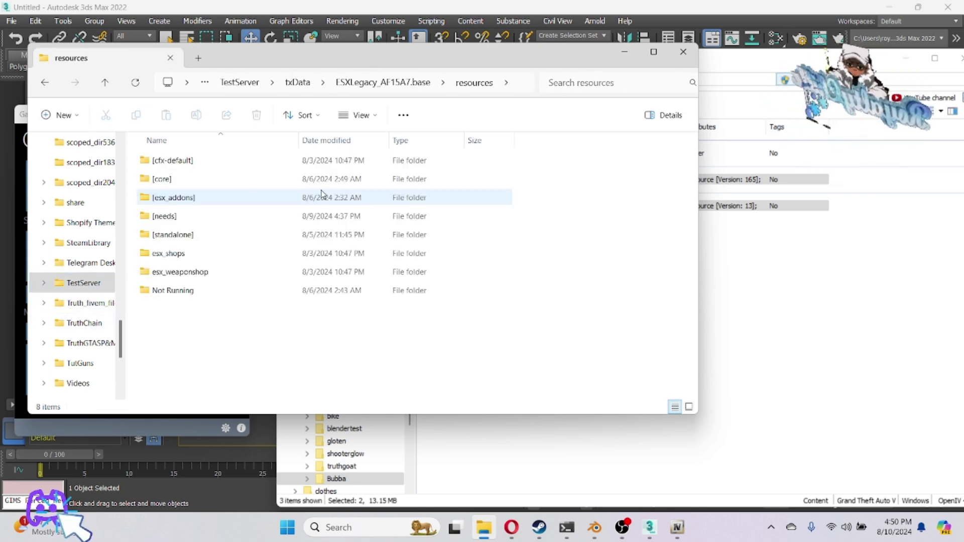
double_click(185, 216)
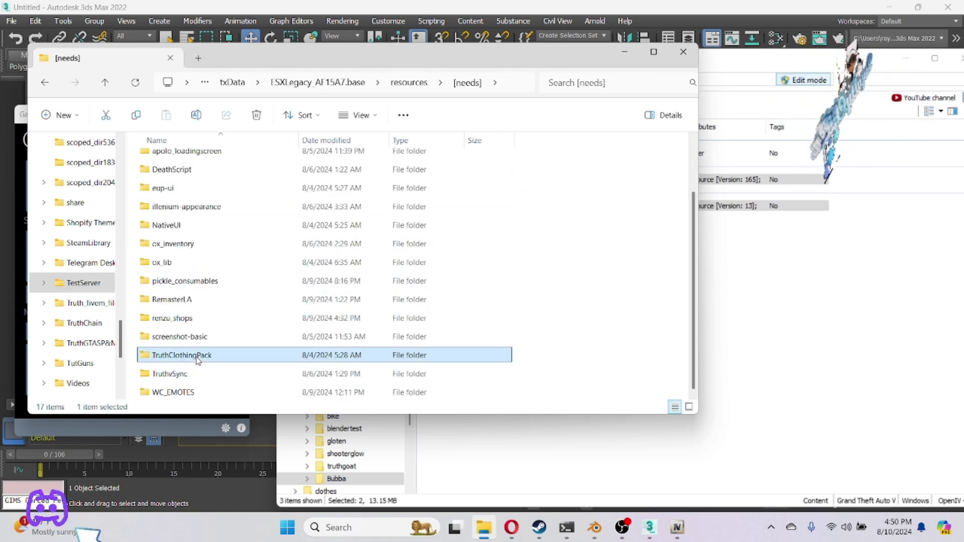
double_click(199, 361)
Step: Check the __resource.lua manifest, then open the stream folder and scroll through its files
click(179, 179)
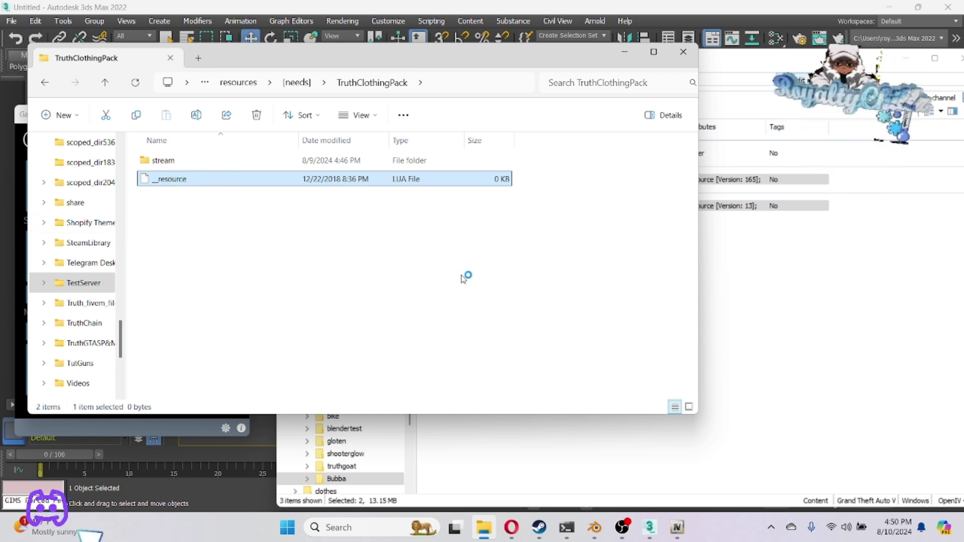
double_click(170, 179)
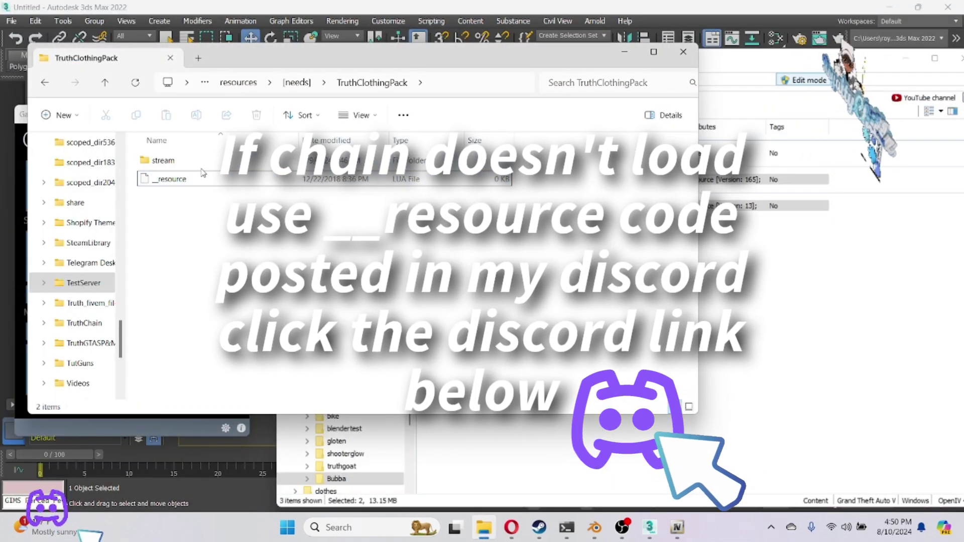
double_click(171, 161)
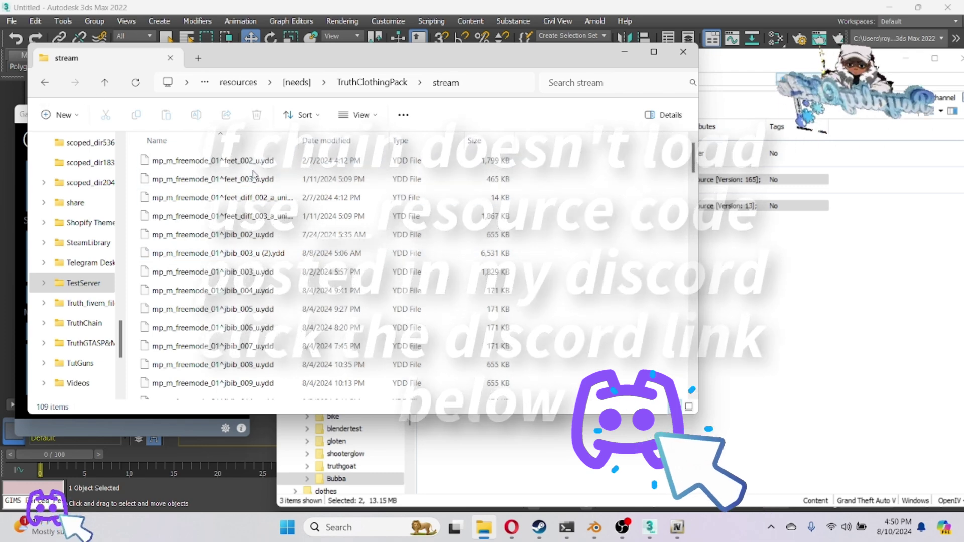
scroll(254, 303, down, 15)
scroll(254, 306, up, 20)
scroll(481, 316, down, 20)
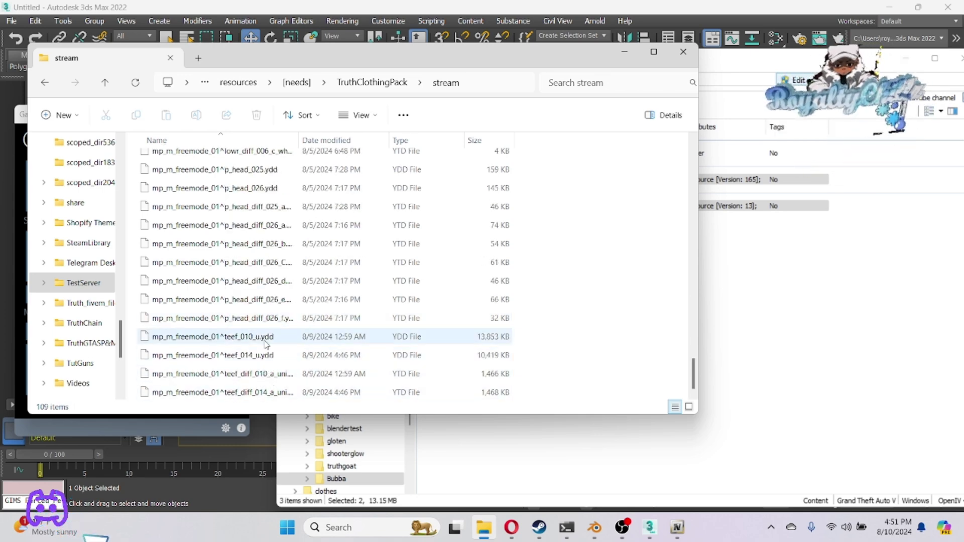
Step: Drag the teef_011 .ydd and .ytd files from OpenIV into the stream folder
click(792, 278)
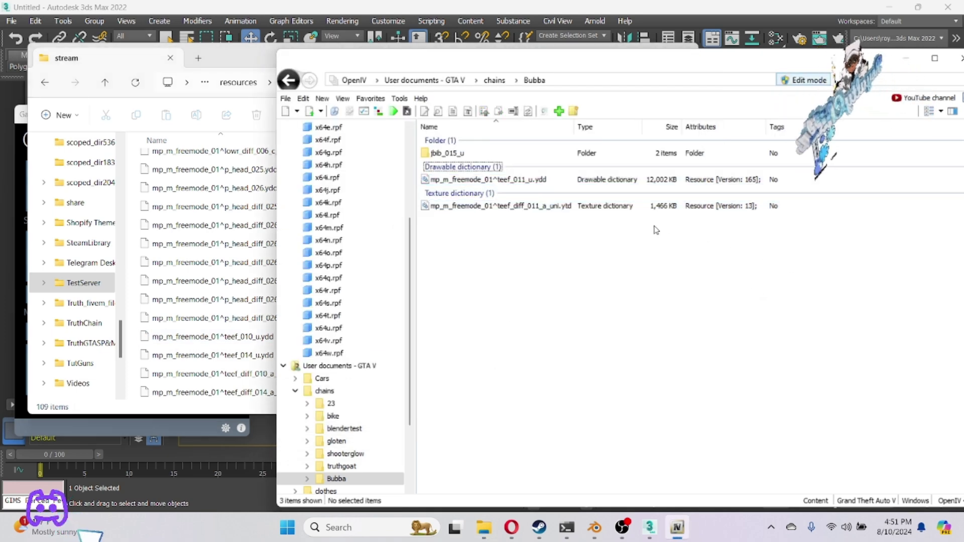
drag(640, 238, 452, 176)
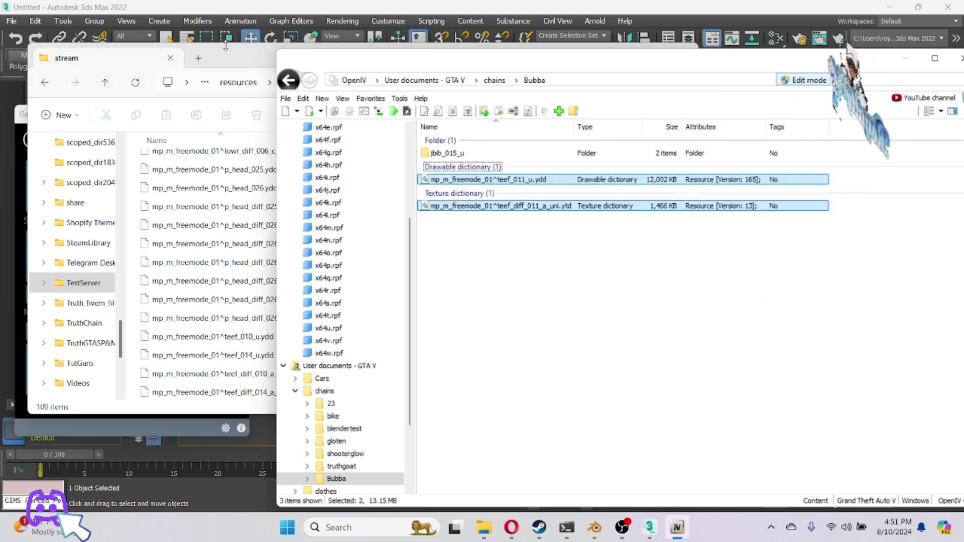
drag(226, 48, 180, 46)
click(719, 211)
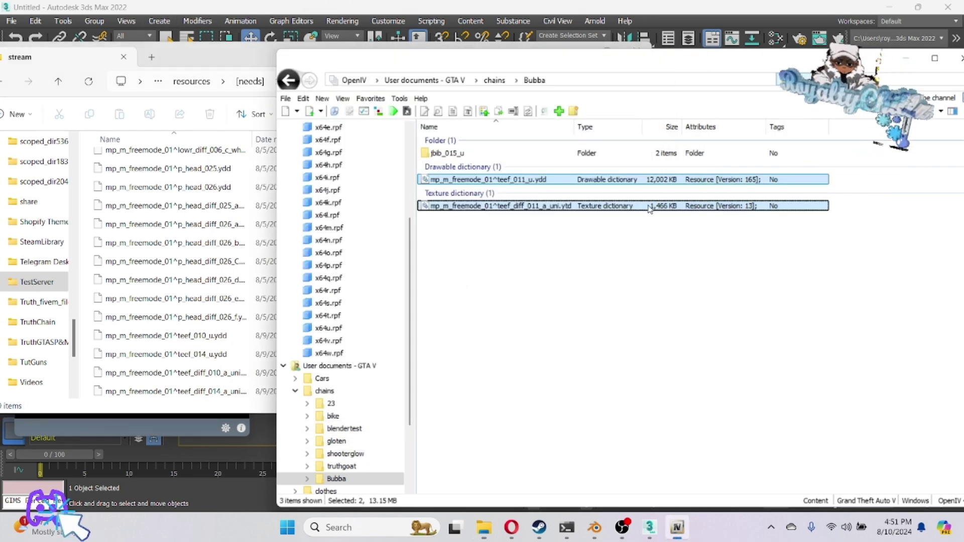
drag(249, 236, 248, 230)
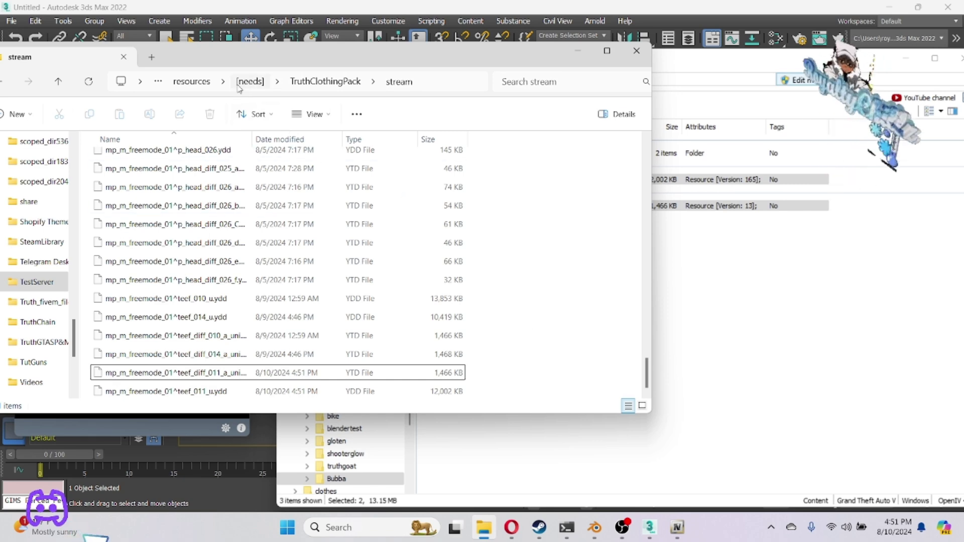
click(201, 85)
Step: Run start_9235_default.bat in txData\TestServer to bring up FXServer with txAdmin
click(567, 527)
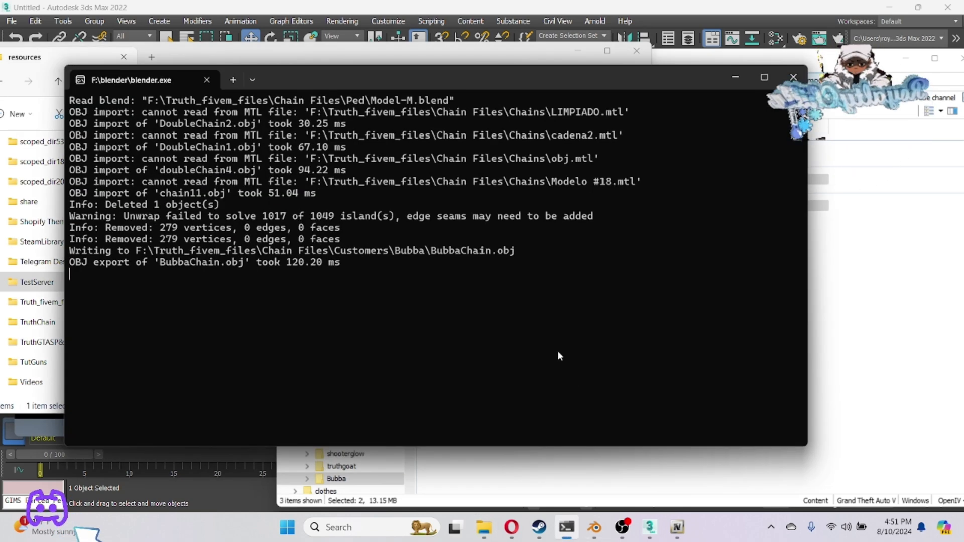
click(738, 81)
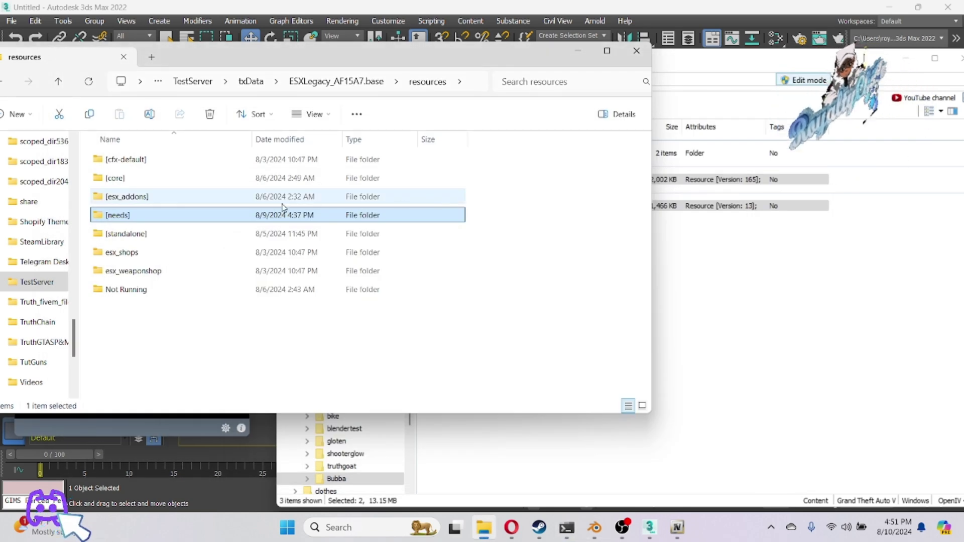
click(256, 86)
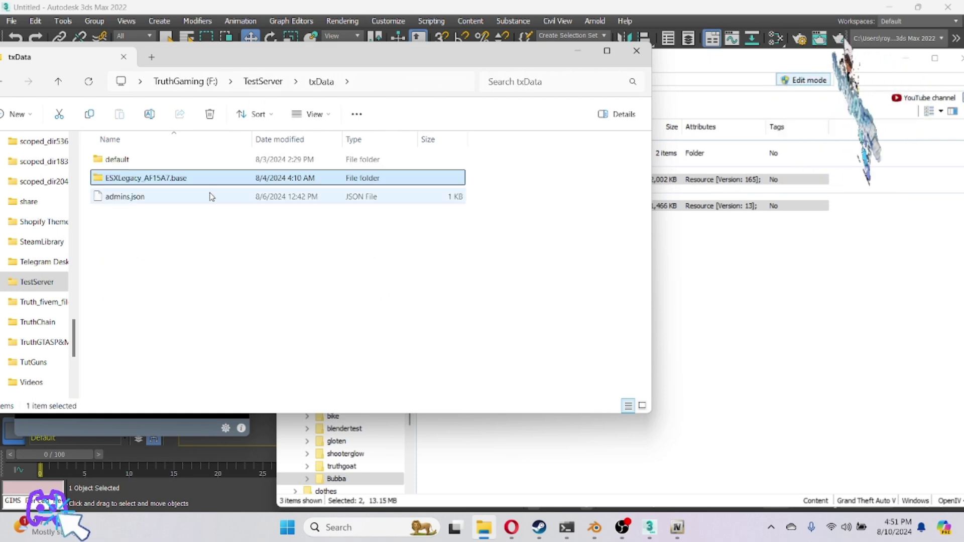
click(257, 82)
double_click(167, 196)
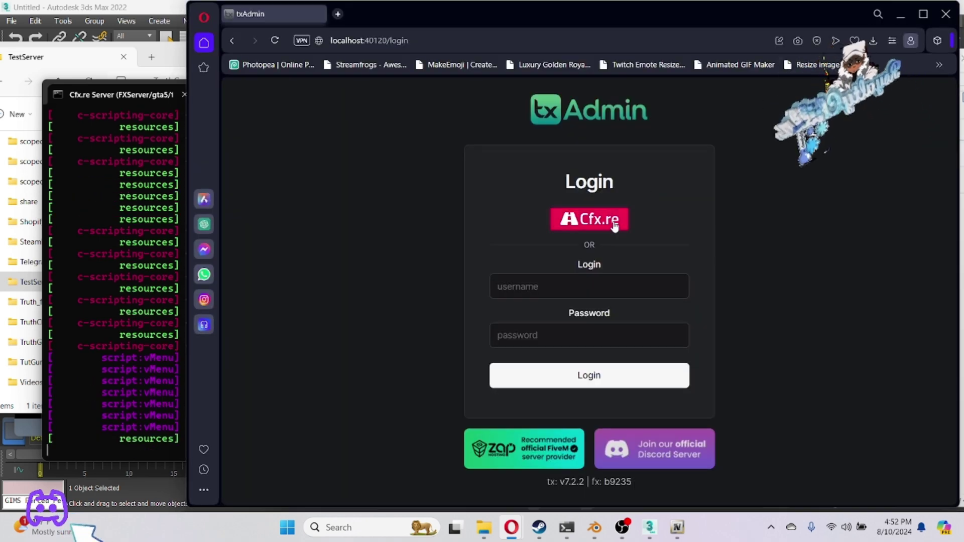
Step: Log into txAdmin by authorizing the Cfx.re account, then launch FiveM from recent apps
click(614, 221)
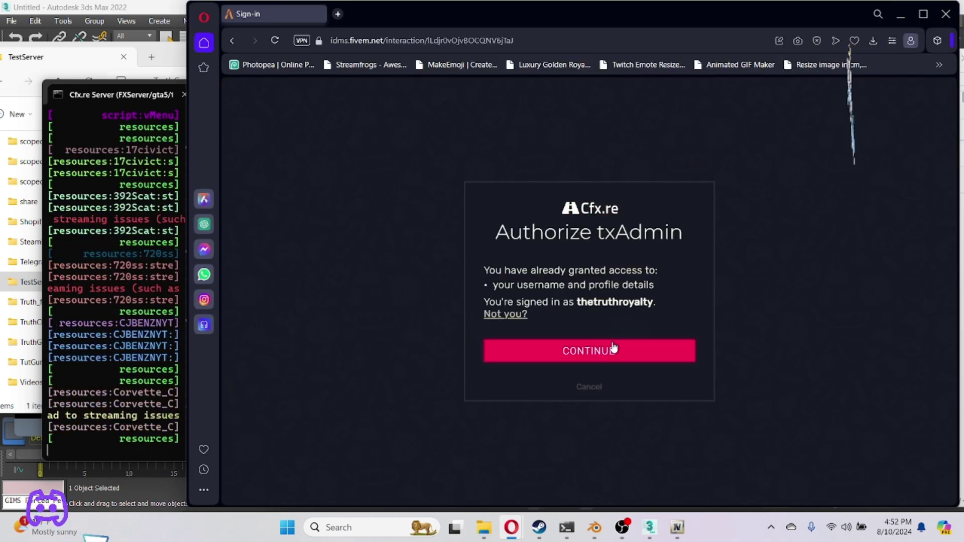
click(614, 350)
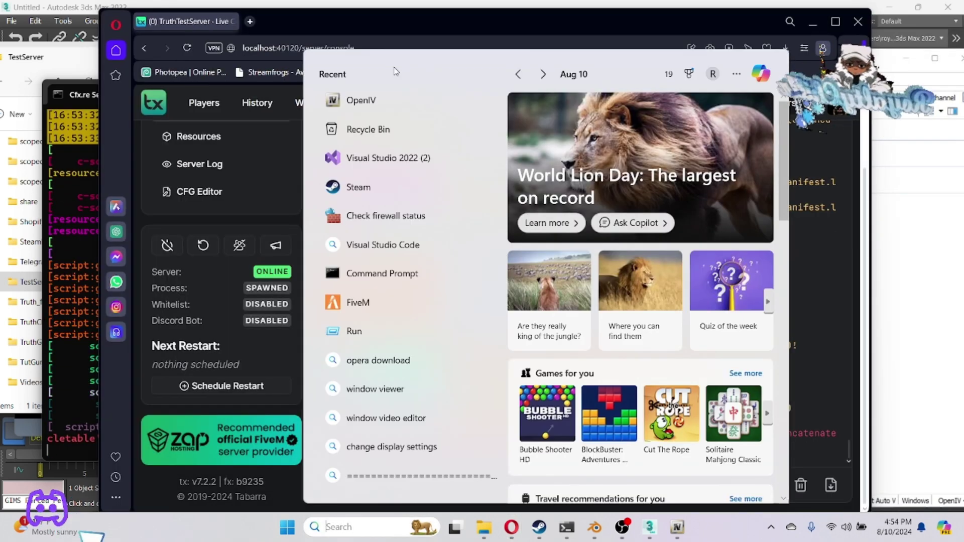
click(380, 303)
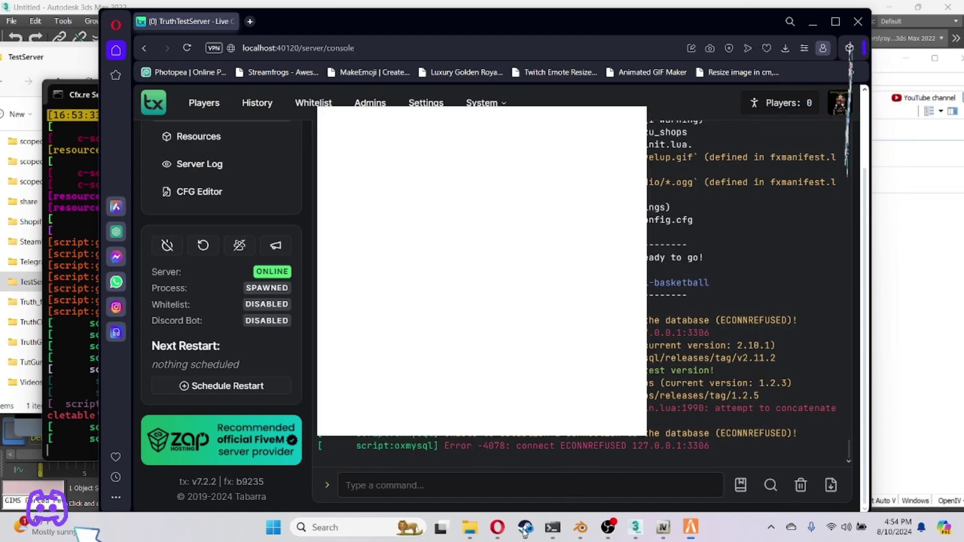
Step: Launch xampp-control from F:\XAMPP, start MySQL, and minimize the XAMPP panel
click(471, 529)
scroll(27, 290, down, 4)
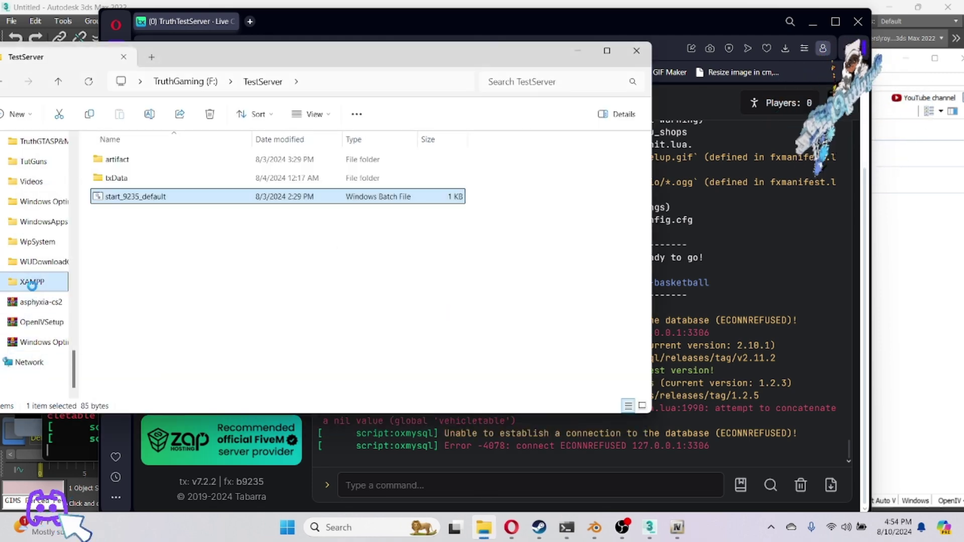
scroll(162, 281, down, 12)
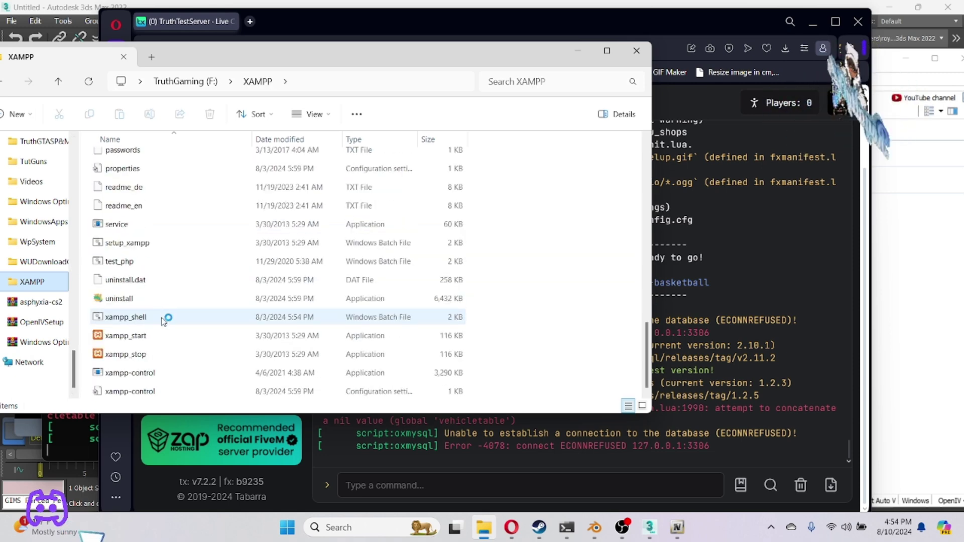
click(141, 373)
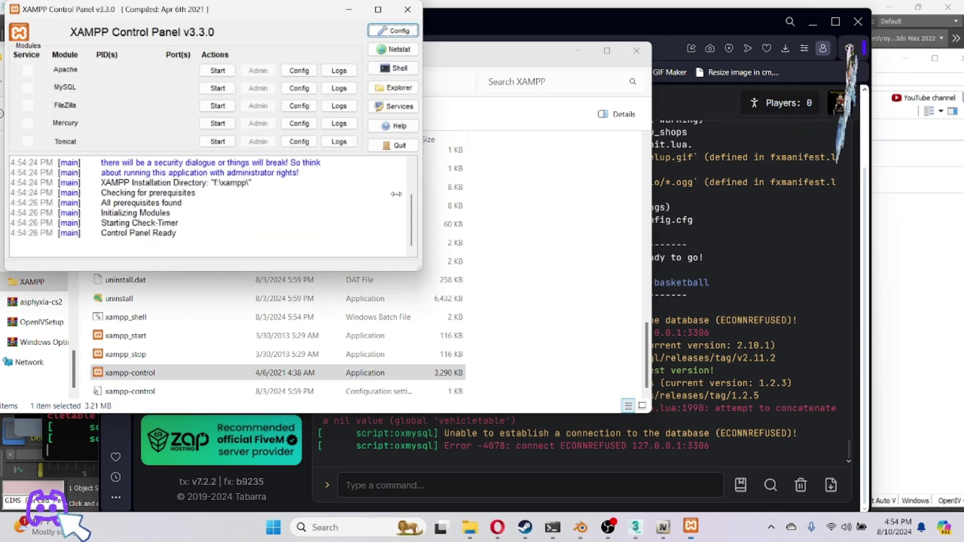
click(221, 91)
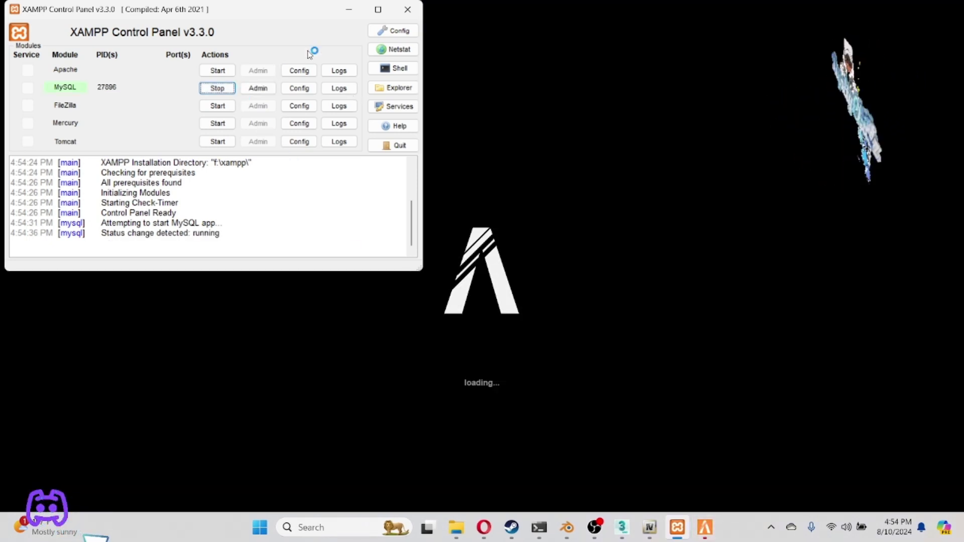
click(350, 11)
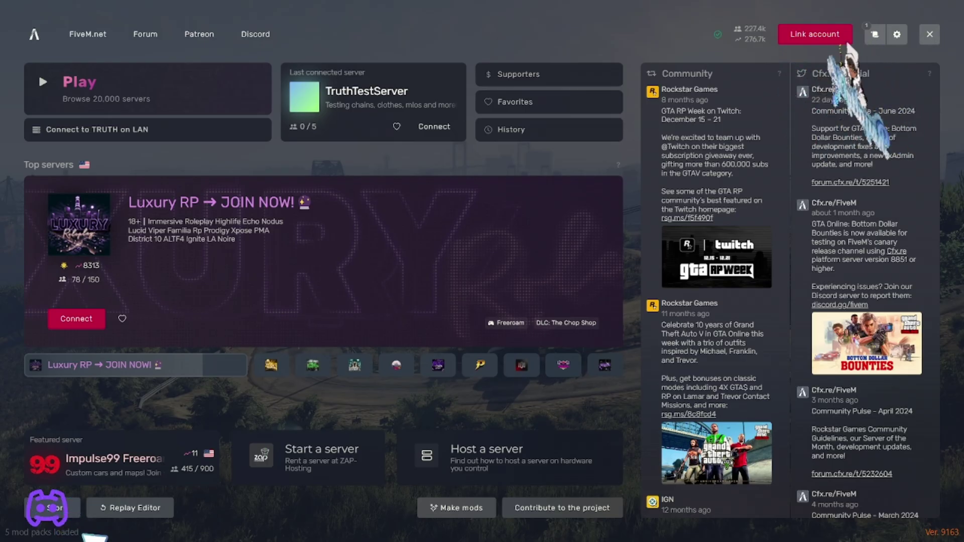